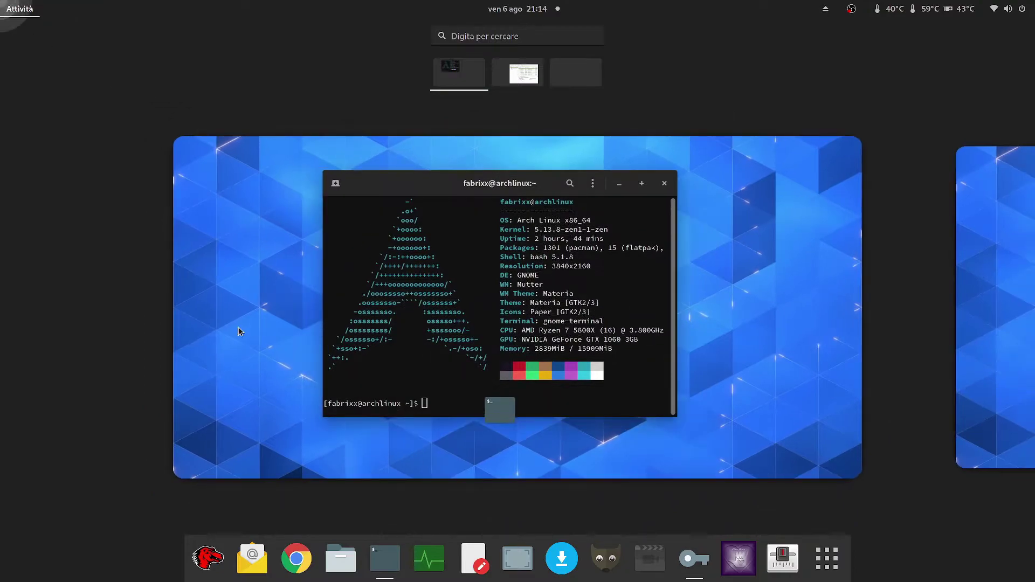
- Show the home folder in the file manager and select the firethrobbers.zip archive
mouse_move(0, 0)
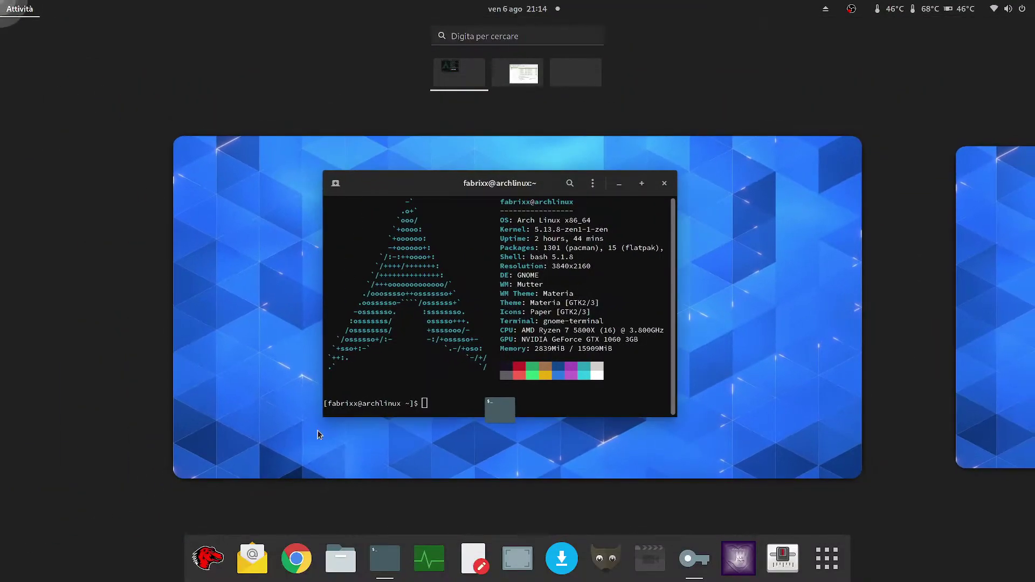
click(340, 558)
click(360, 86)
drag(422, 67, 500, 202)
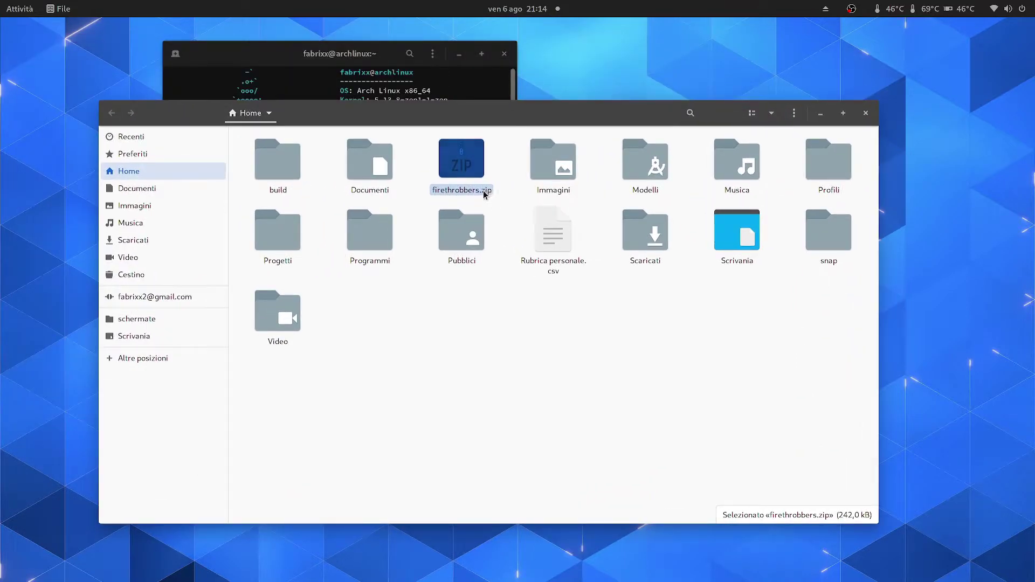
- Launch Firefox Nightly, view its version information window and close it
mouse_move(0, 0)
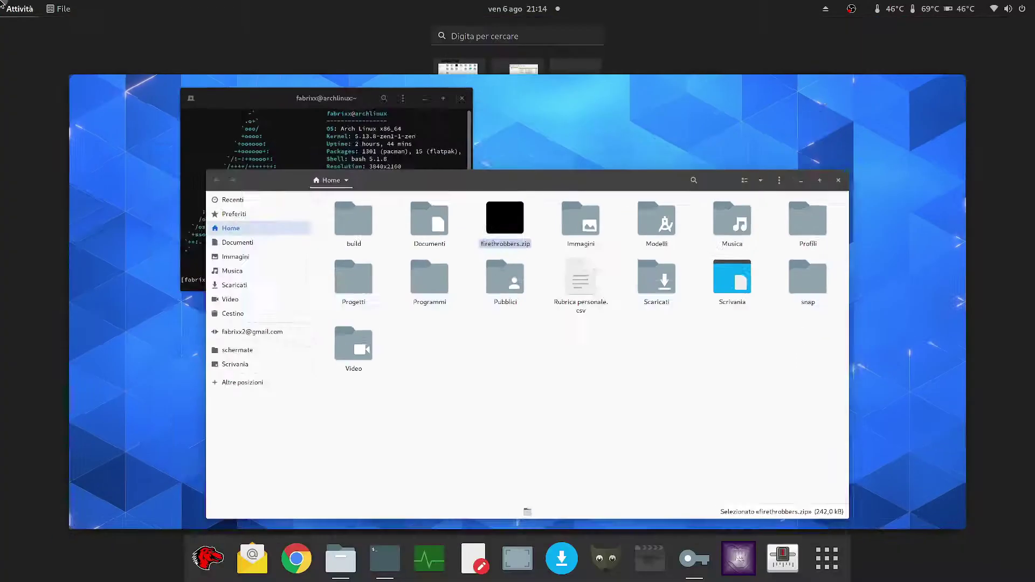
click(206, 558)
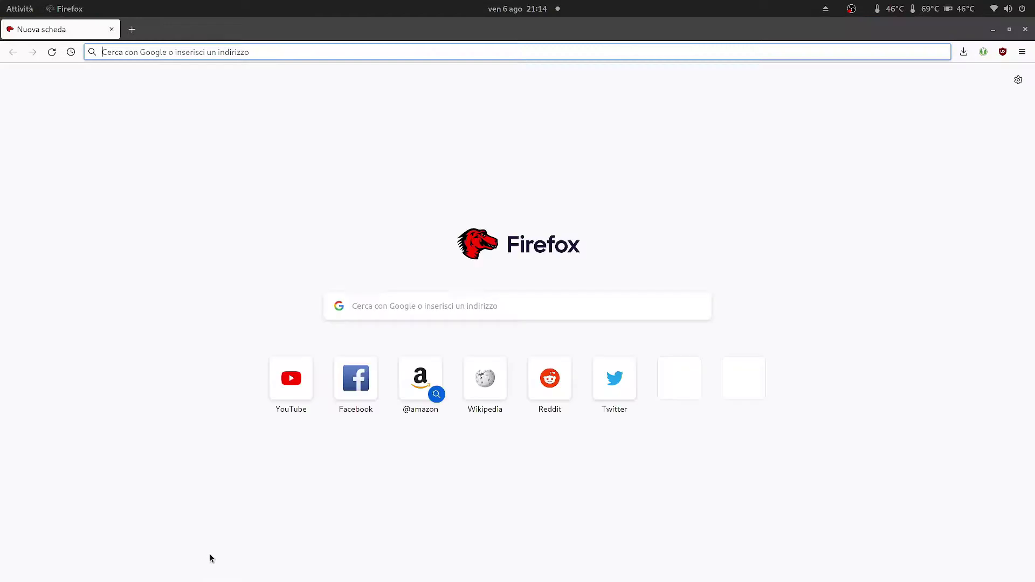
click(1021, 51)
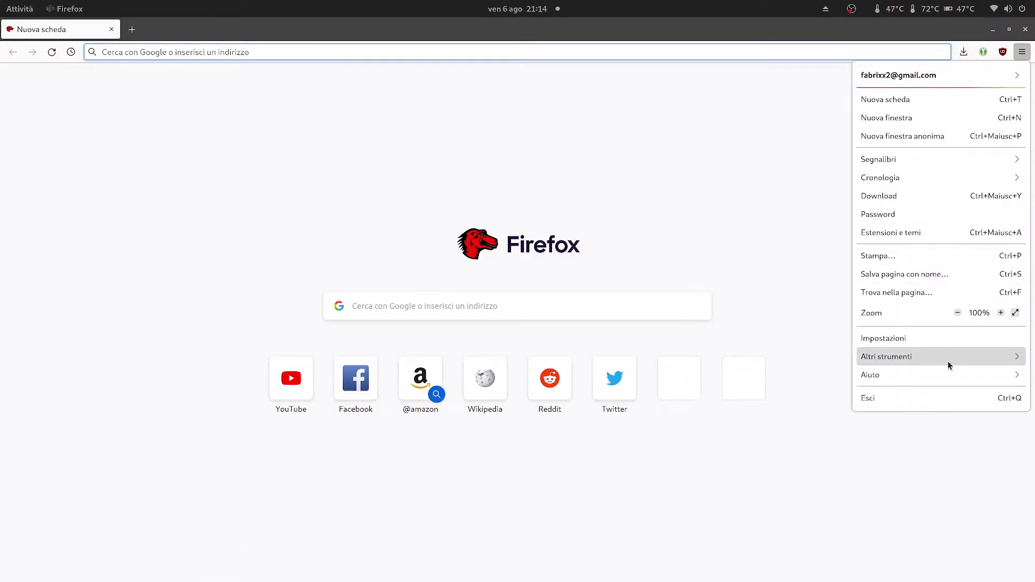
click(944, 375)
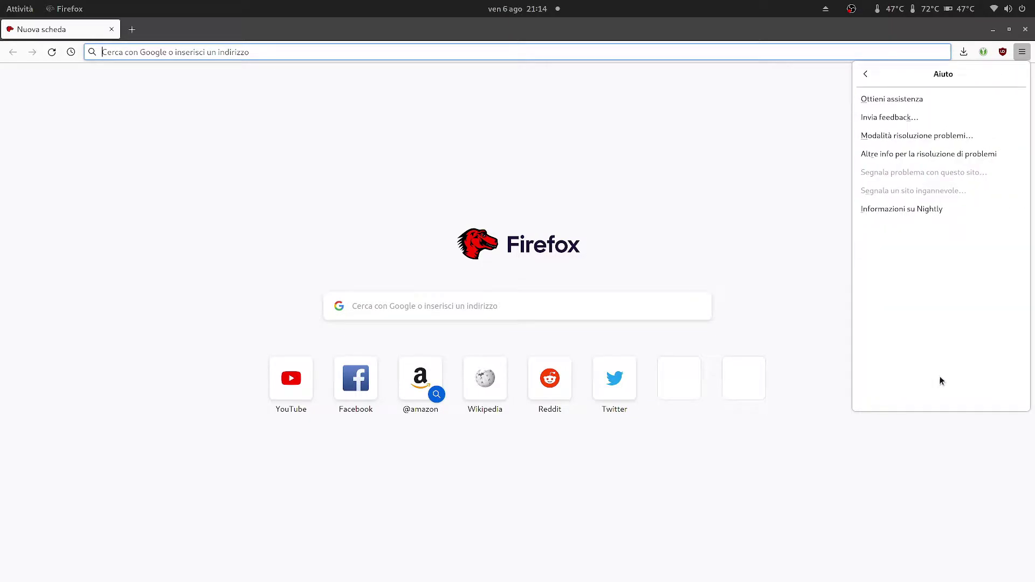
click(937, 211)
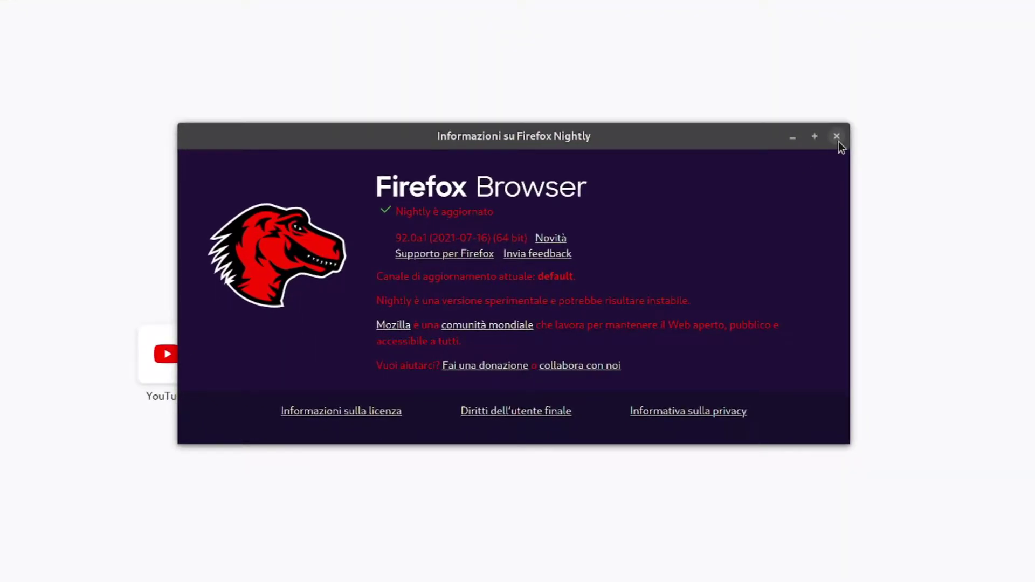
click(837, 137)
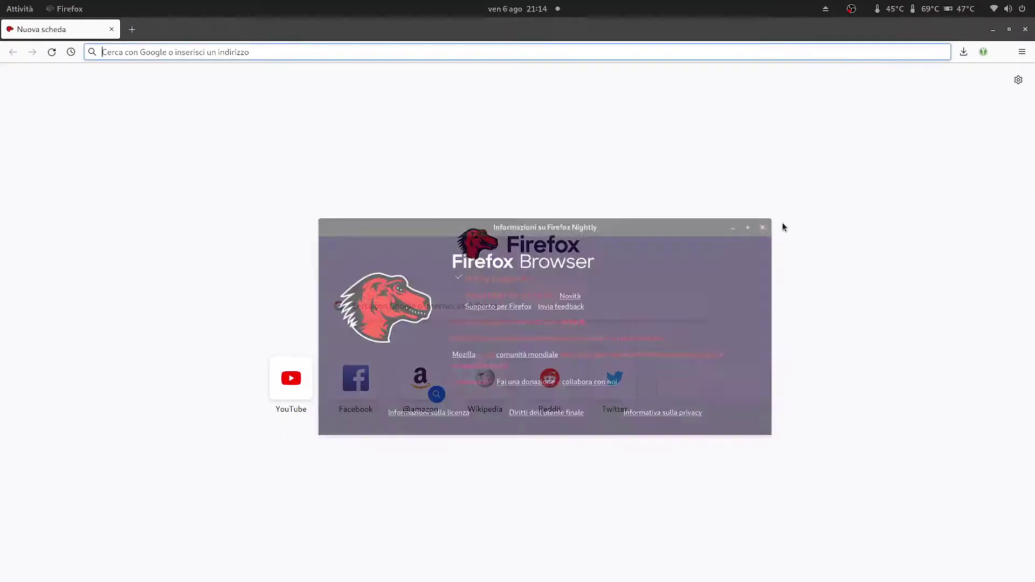
- Switch back to the file manager and copy firethrobbers.zip from the home folder
key(super)
click(359, 442)
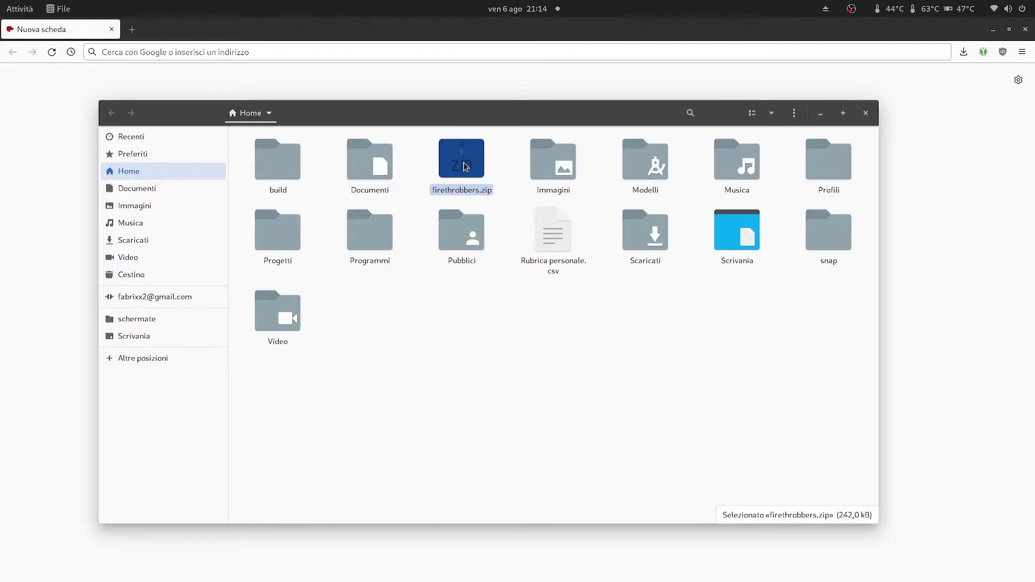
right_click(464, 163)
click(486, 228)
- Load about:support in Firefox Nightly, open the profile folder from that page and minimize the browser
click(403, 77)
click(301, 51)
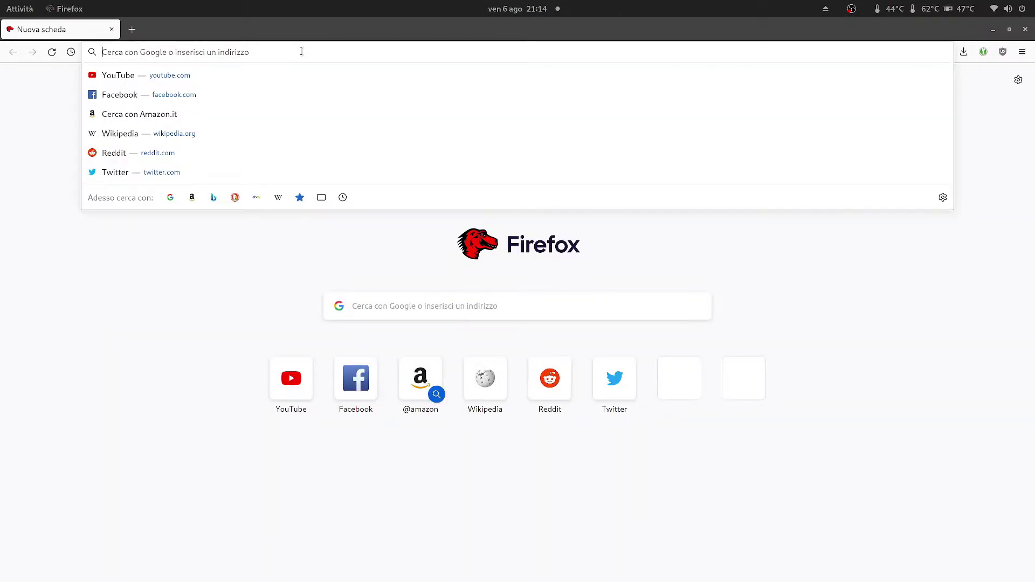
text(about)
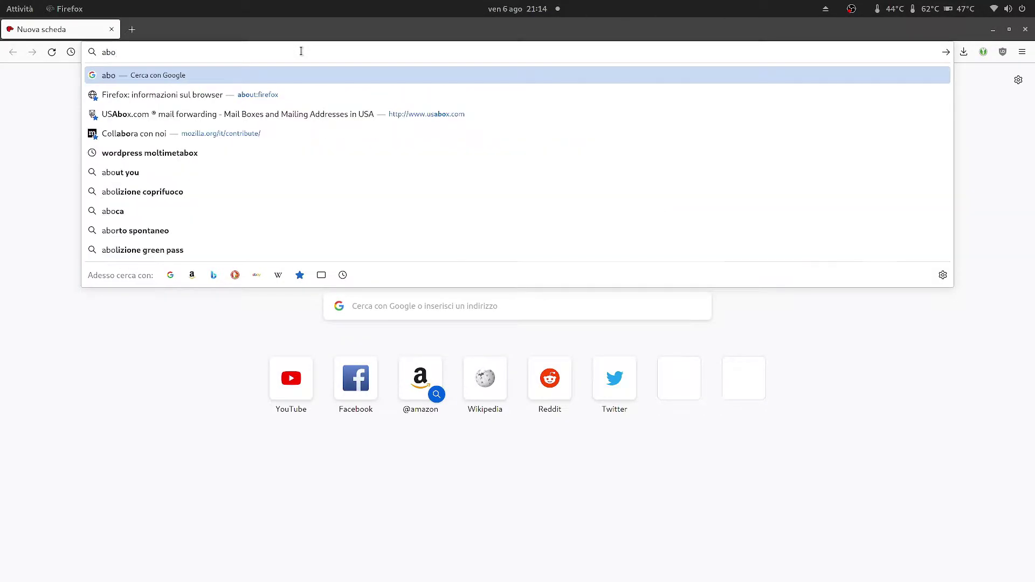
text(_)
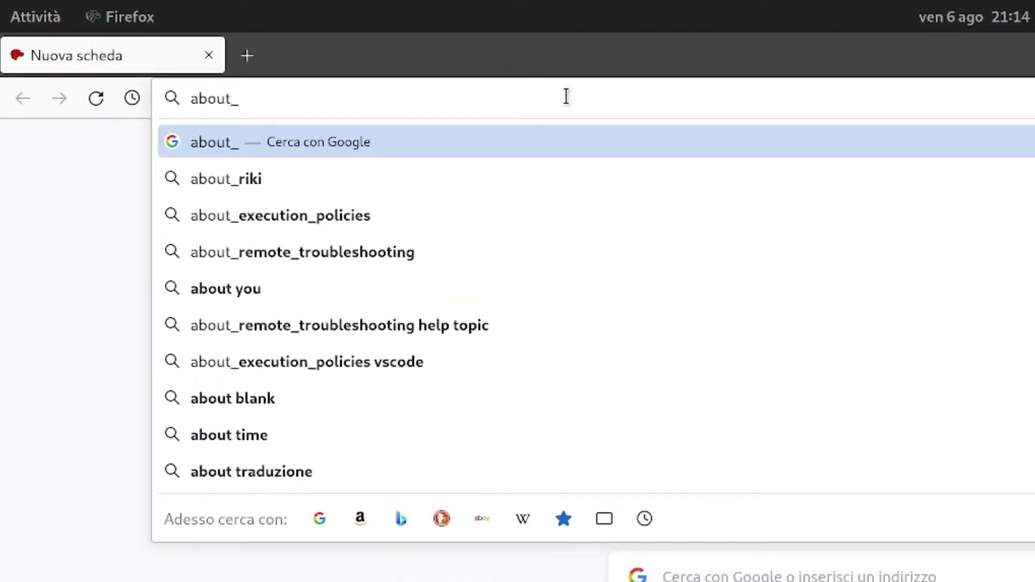
key(BackSpace)
text(:support)
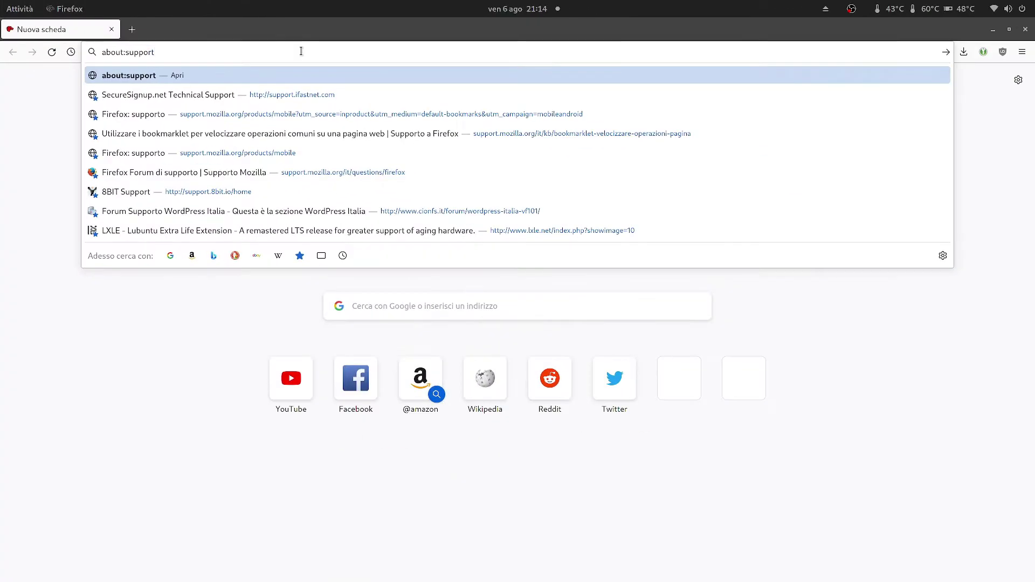
key(Return)
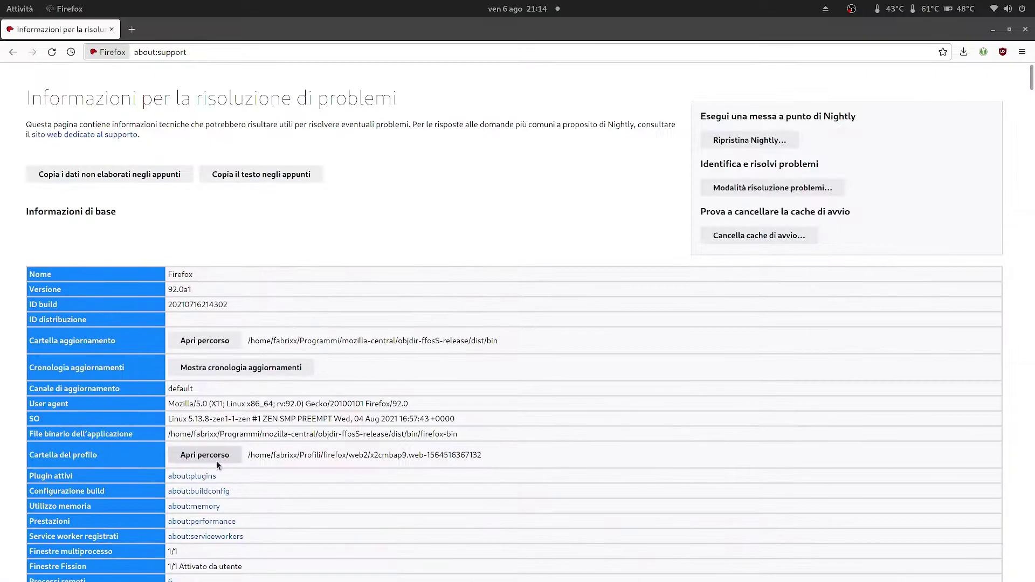
click(447, 578)
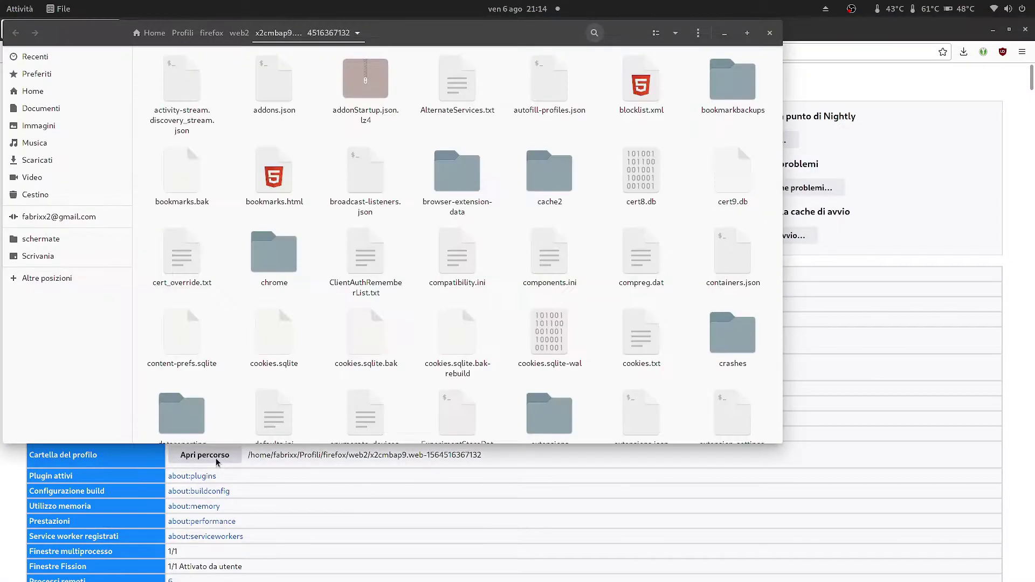
click(992, 29)
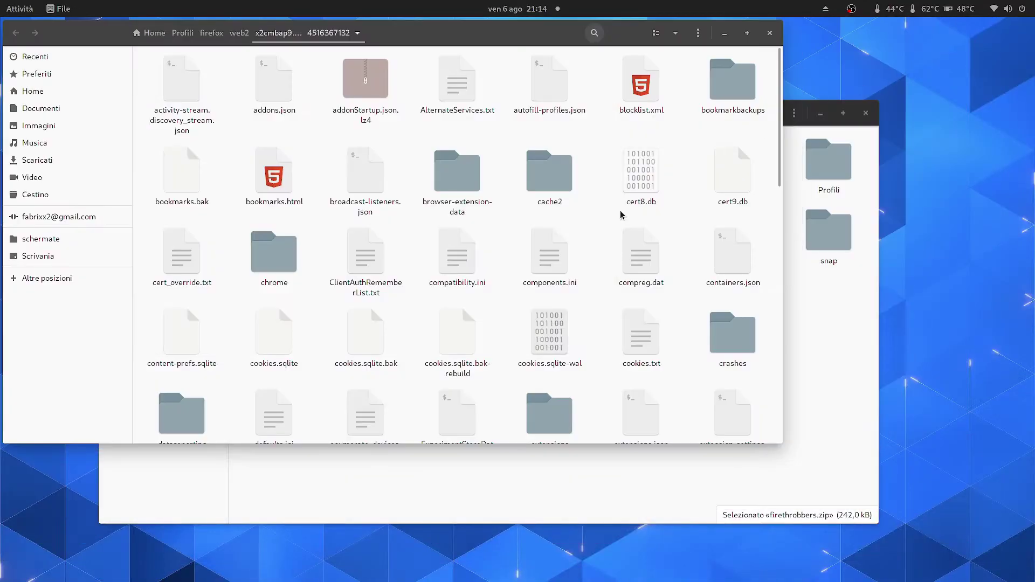
- Check the contents of the profile's existing chrome folder and move that folder to the trash
double_click(282, 258)
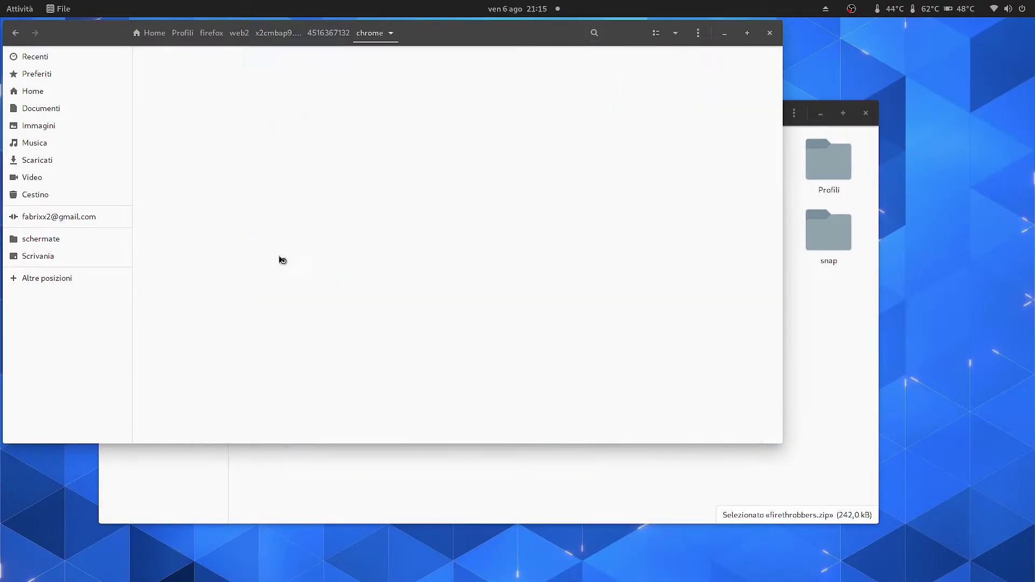
click(328, 33)
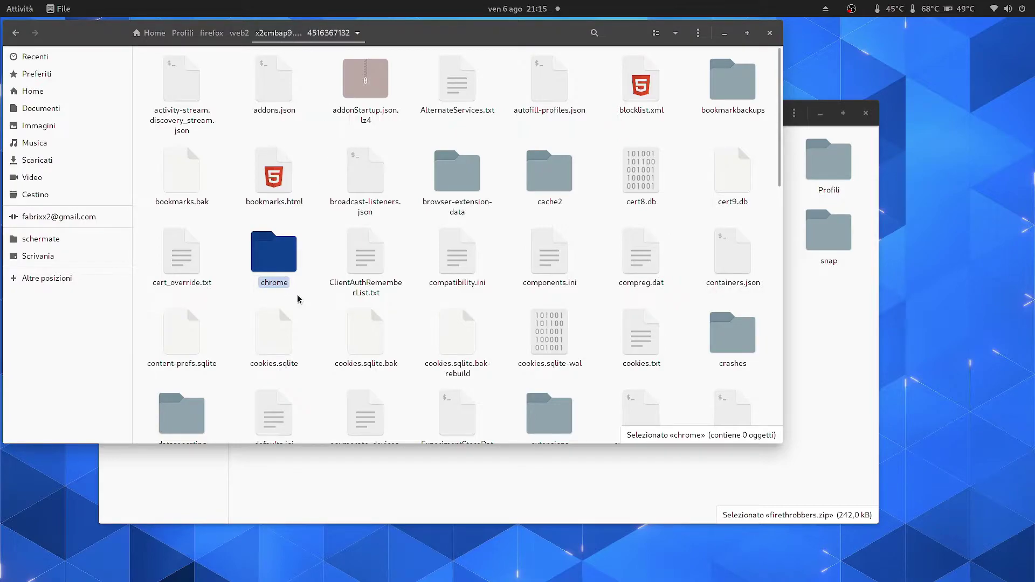
right_click(279, 271)
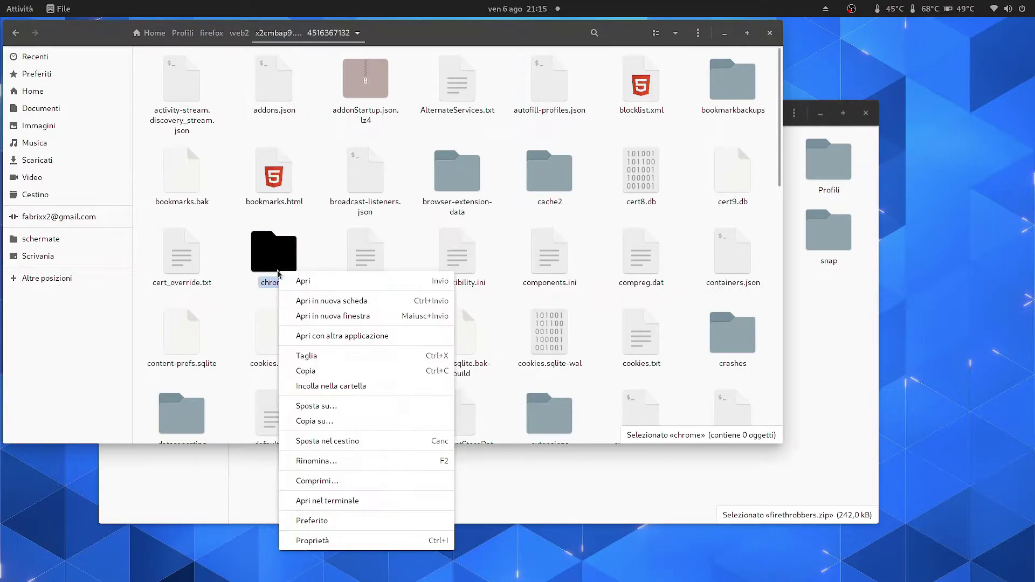
click(327, 441)
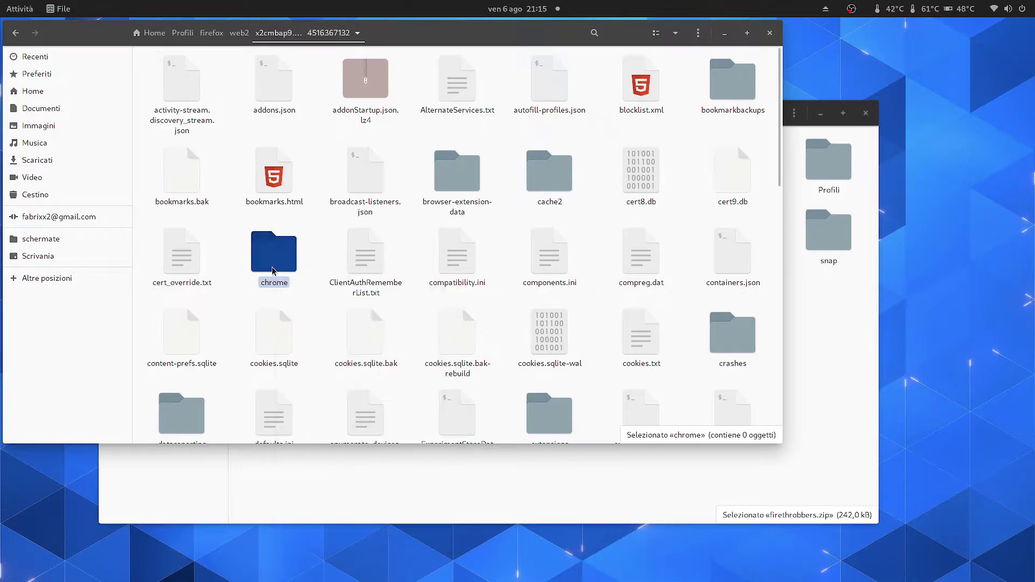
- Create a new folder named chrome inside the Firefox profile folder
right_click(330, 259)
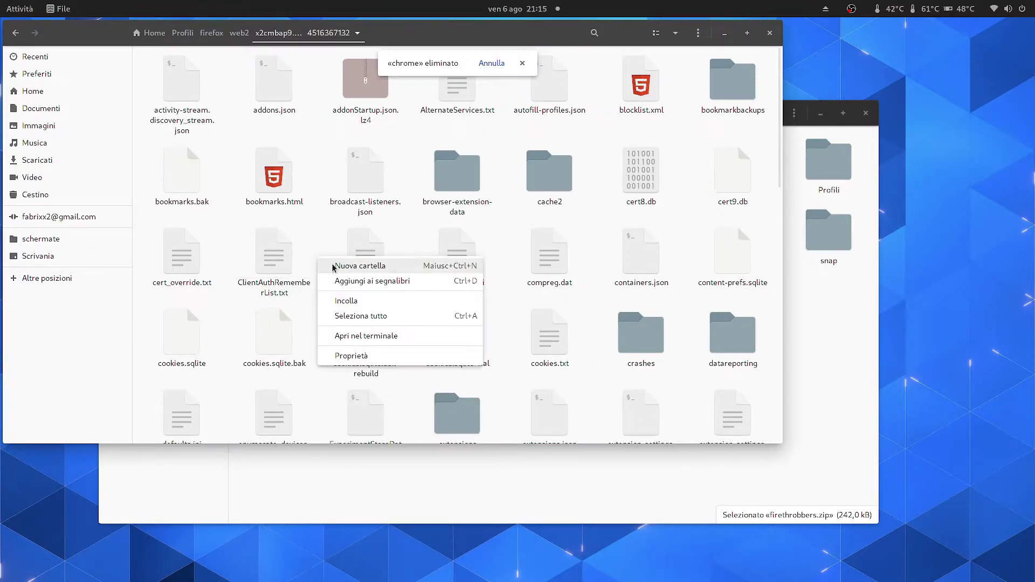
click(332, 264)
text(c)
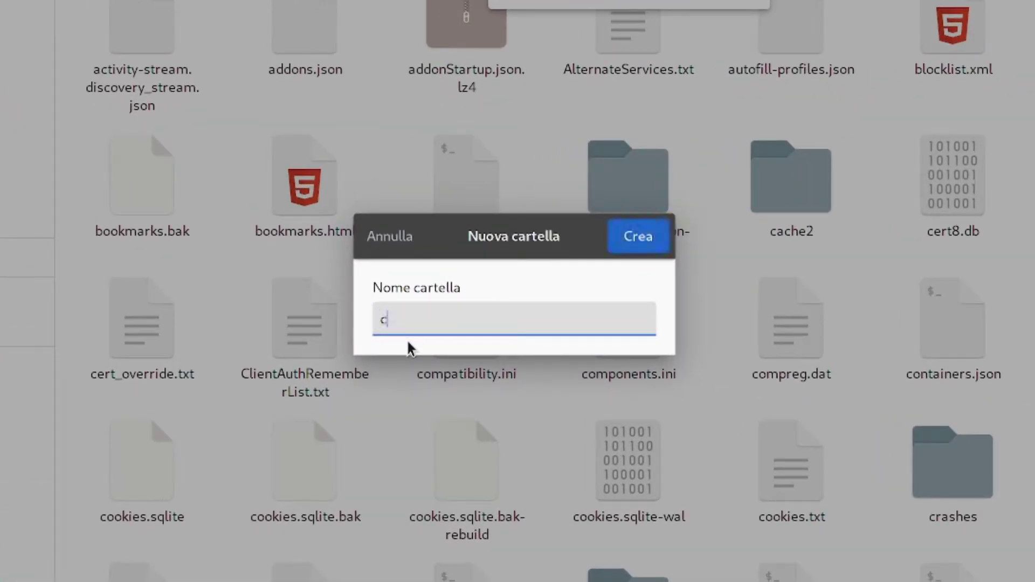
text(hrome)
key(Return)
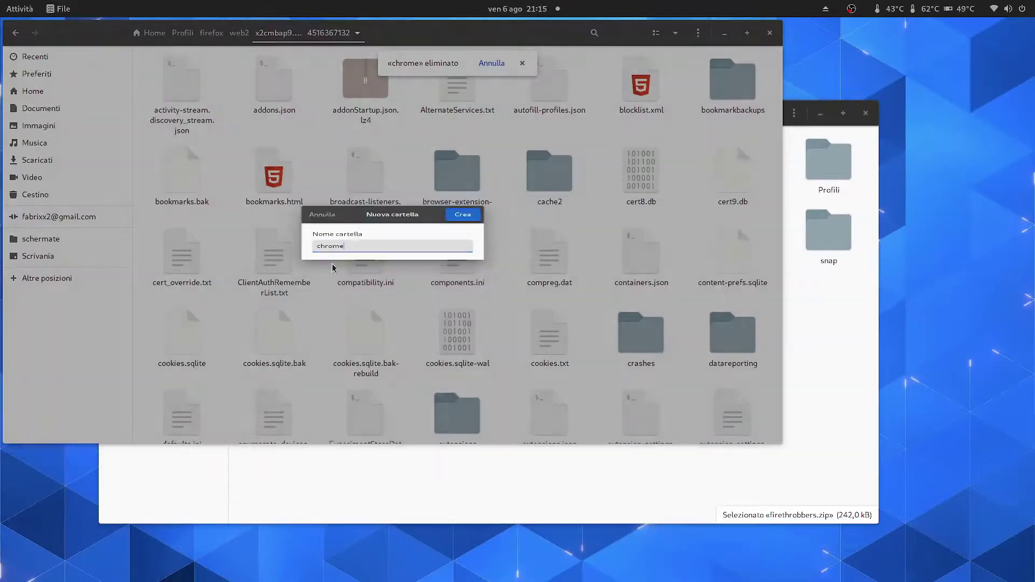
- Paste firethrobbers.zip into the new chrome folder and close the separate home folder window
double_click(282, 257)
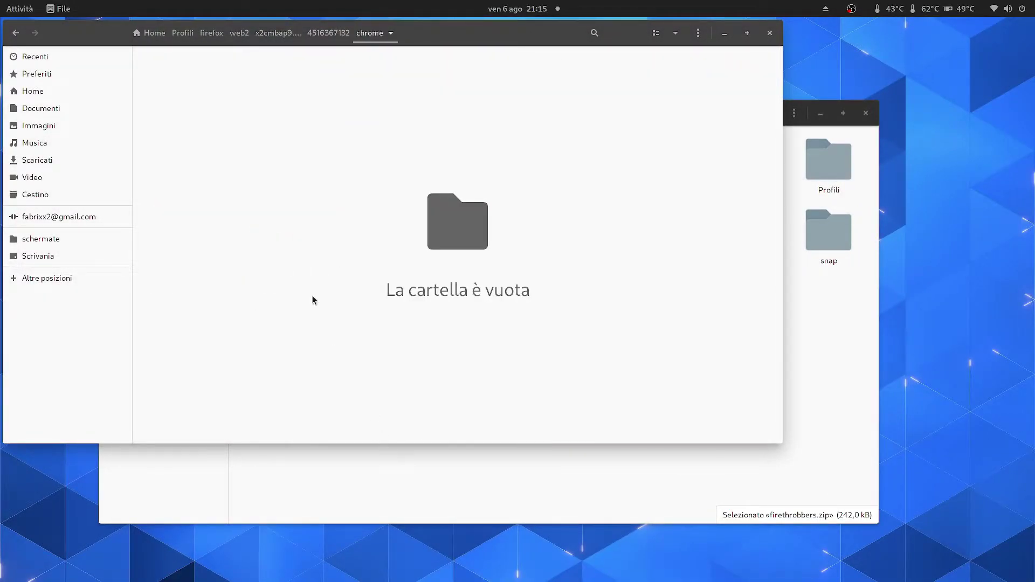
right_click(237, 189)
click(265, 233)
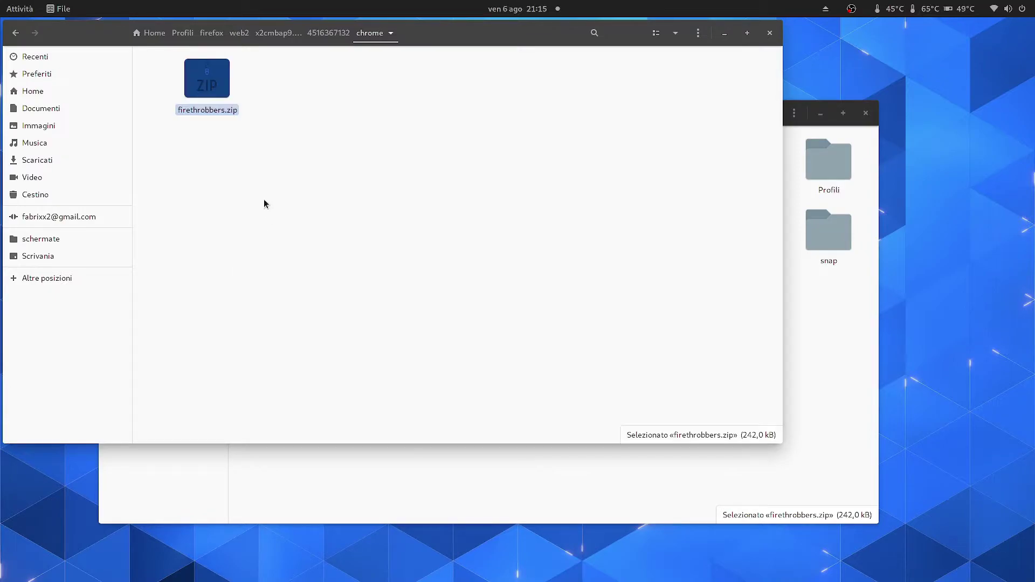
click(458, 457)
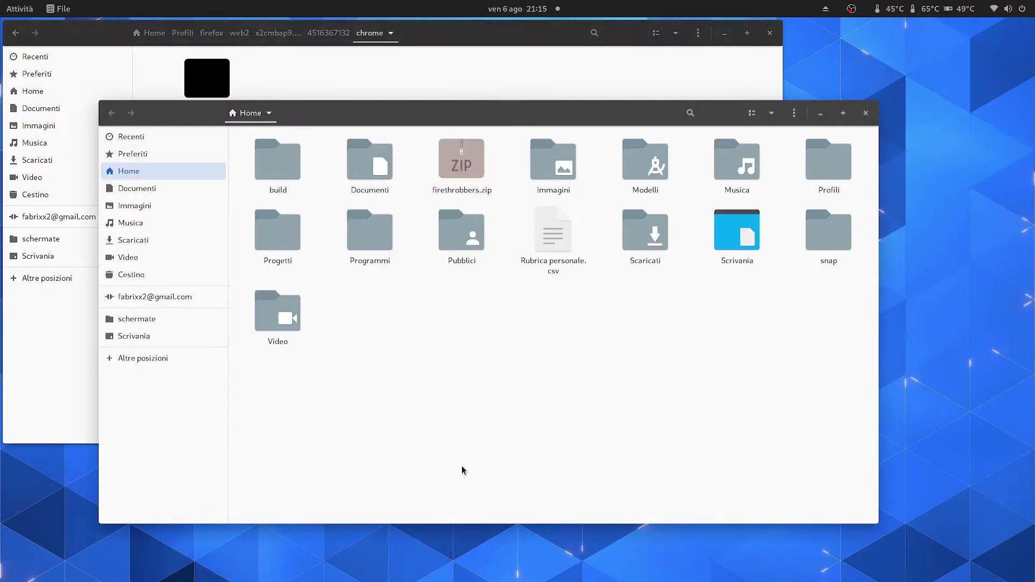
click(865, 113)
- Extract foxscapeuc, userChrome.css and userContent.css from firethrobbers.zip into the chrome folder and close the archive
right_click(224, 79)
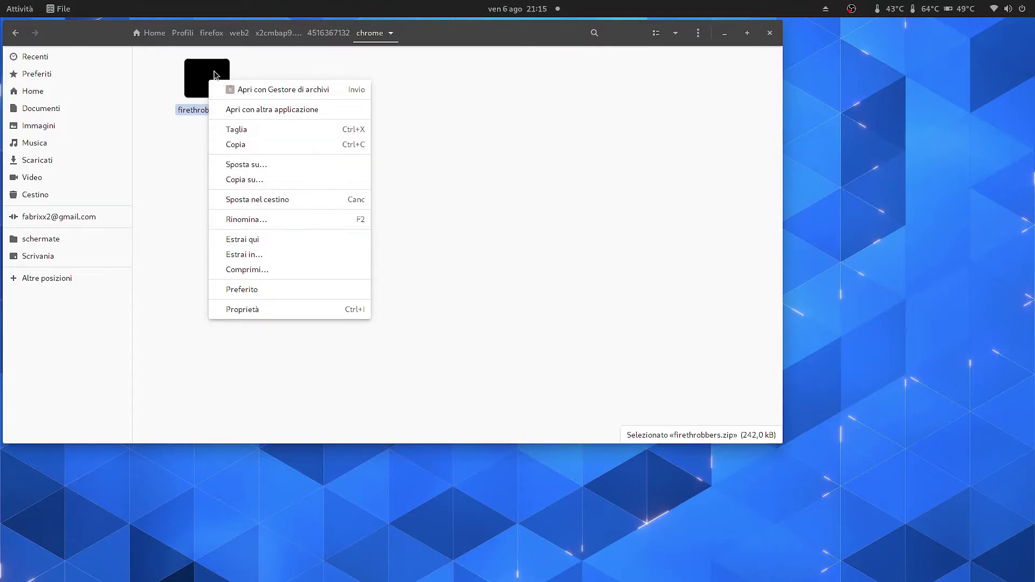
click(216, 75)
double_click(216, 75)
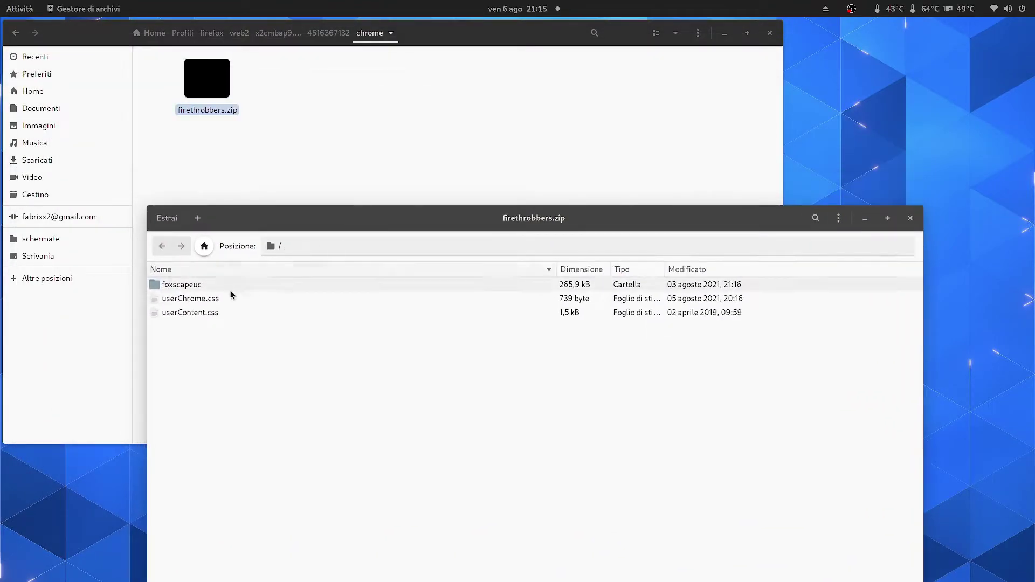
drag(205, 312, 388, 144)
click(910, 219)
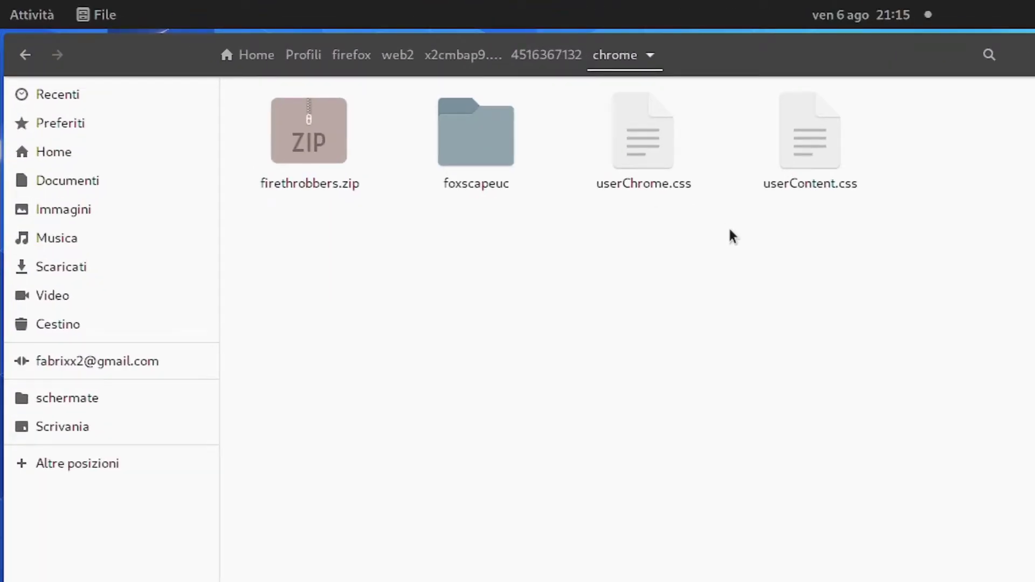
- Open userChrome.css in the text editor and minimize the file manager window
double_click(655, 155)
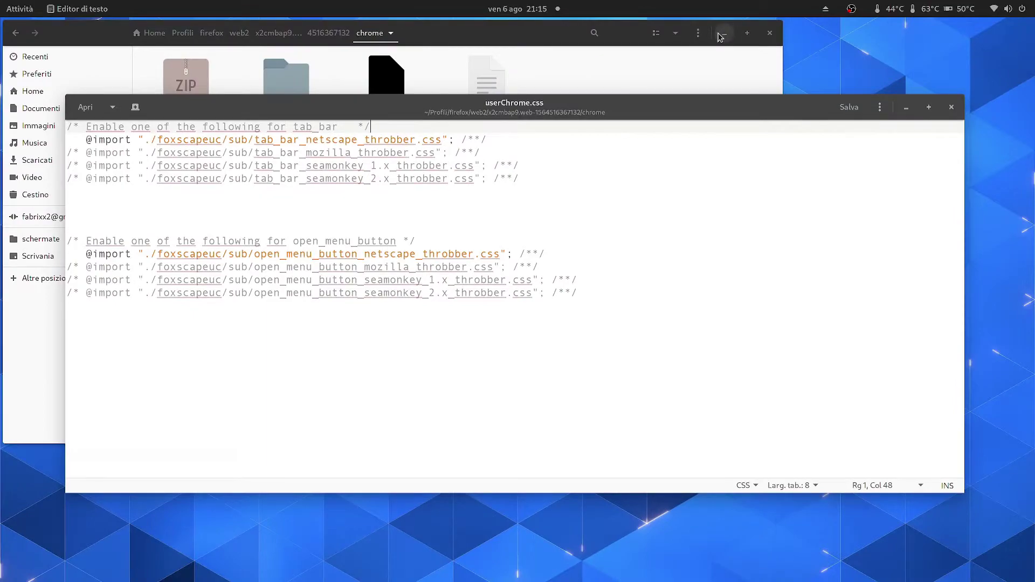
click(722, 35)
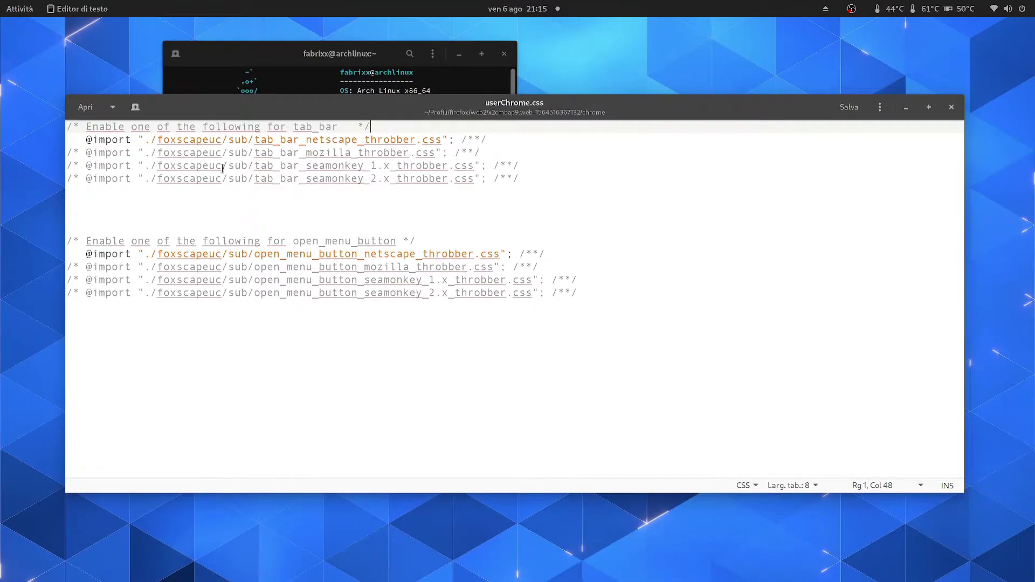
- Restart Firefox Nightly to load the custom styles, then open its main menu to check the throbber button and dismiss it
mouse_move(1, 1)
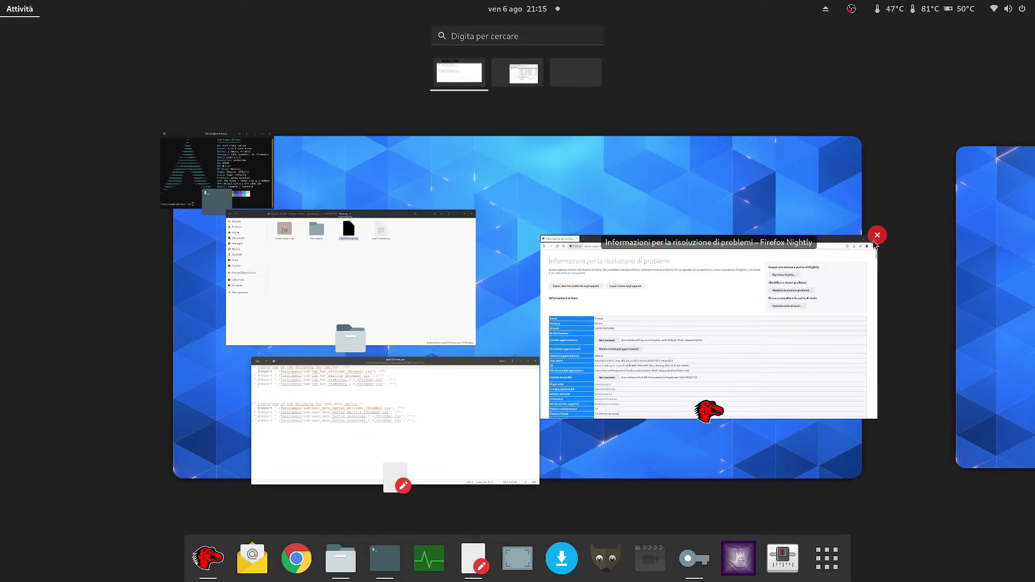
middle_click(563, 379)
click(563, 379)
click(208, 556)
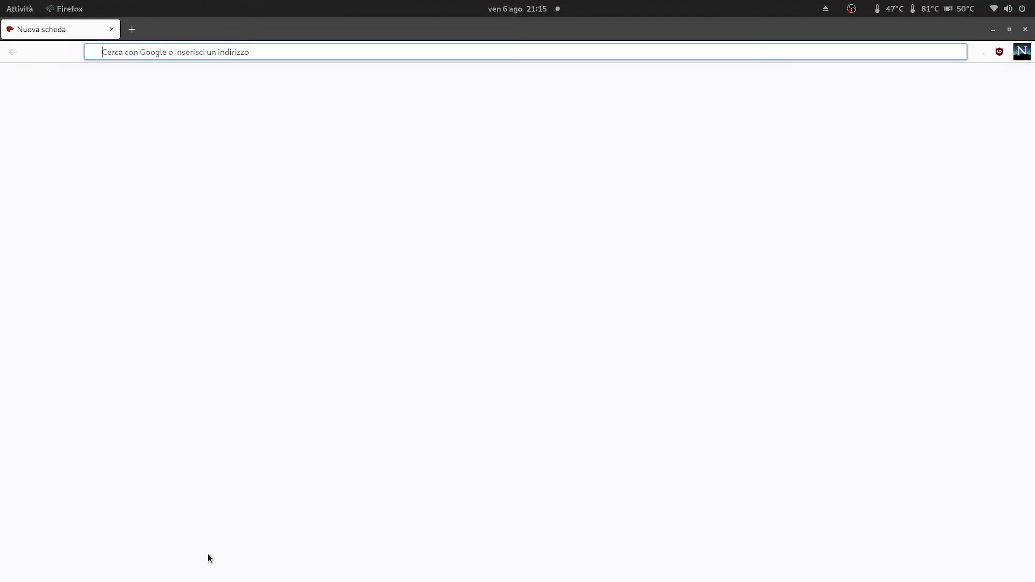
click(1001, 154)
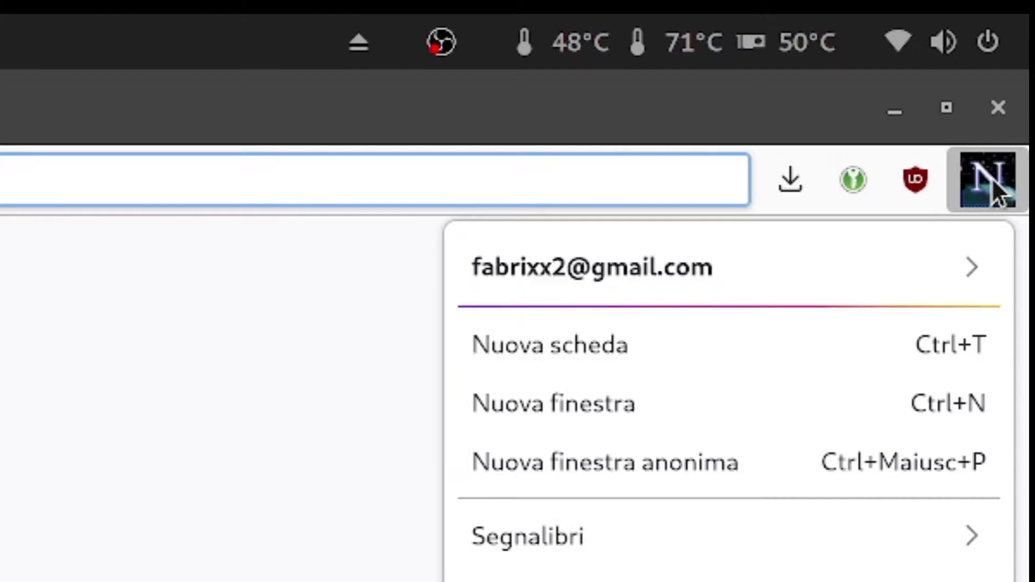
click(318, 515)
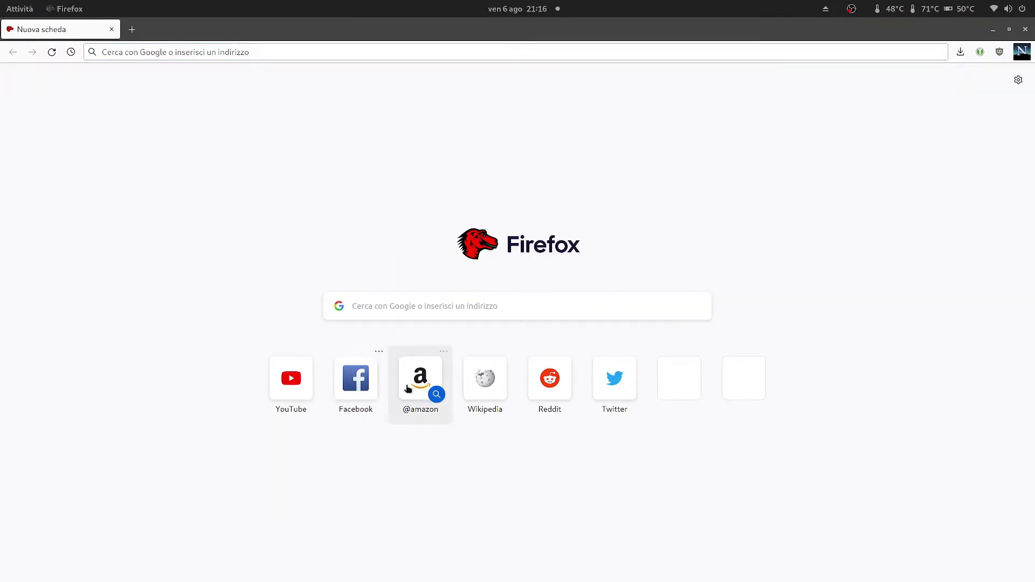
- Load Wikipedia in a background tab to view the Netscape throbber, and return to userChrome.css in the text editor
middle_click(481, 384)
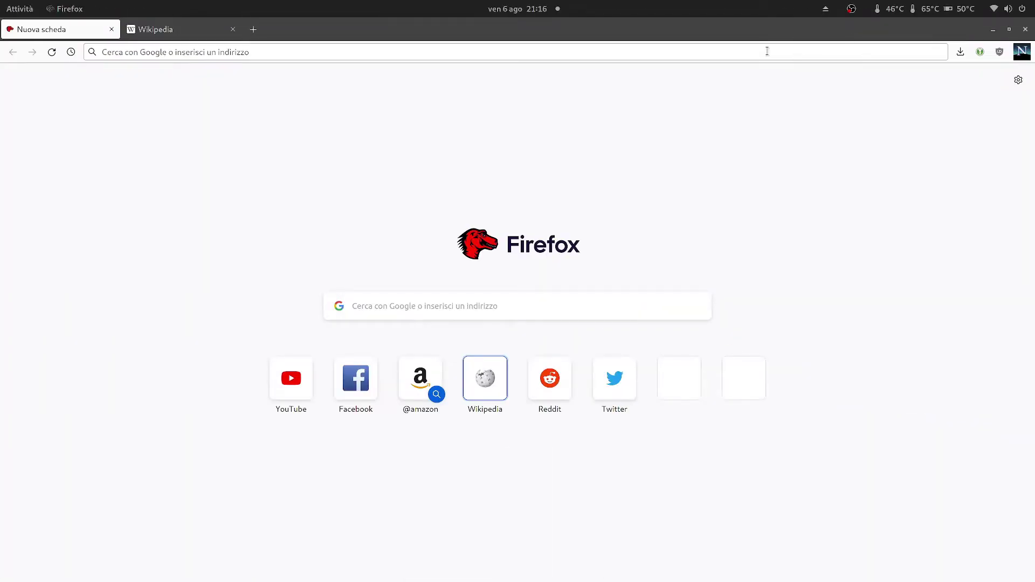
key(super)
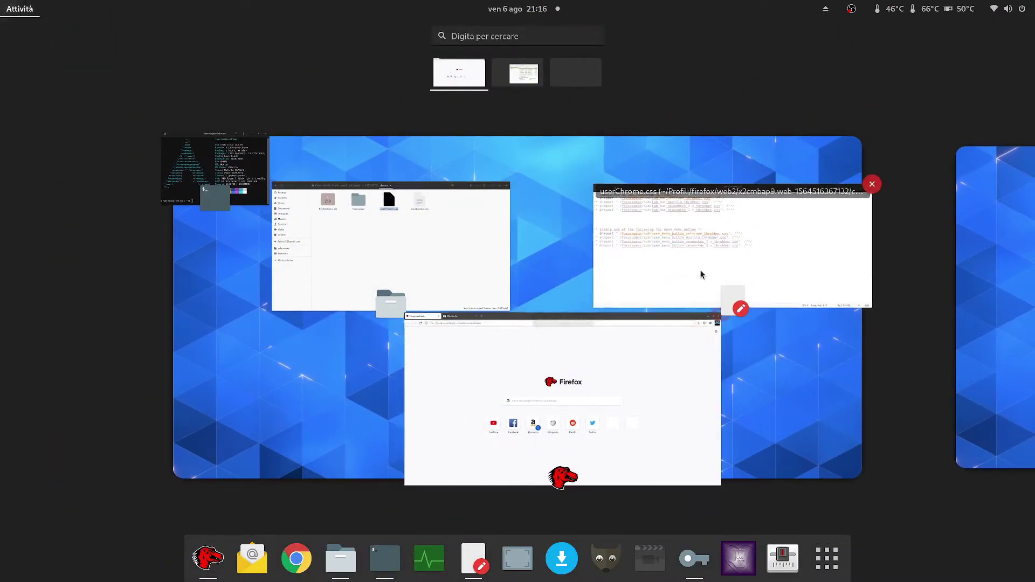
click(702, 275)
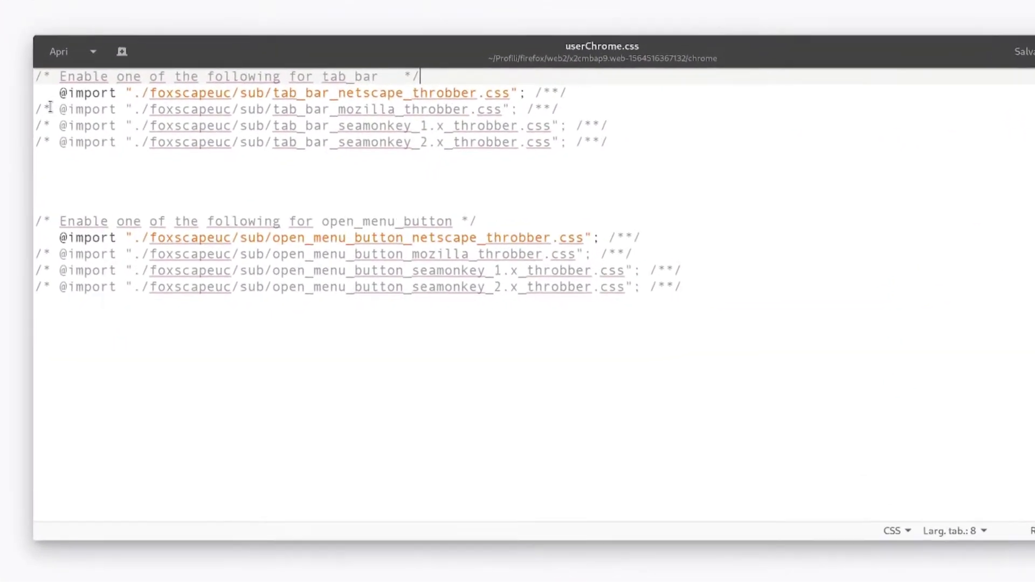
- Comment out the Netscape throbber imports for tab_bar and open_menu_button by copying /* to the start of both lines
drag(81, 153, 68, 152)
key(cmd+c)
right_click(33, 102)
click(81, 185)
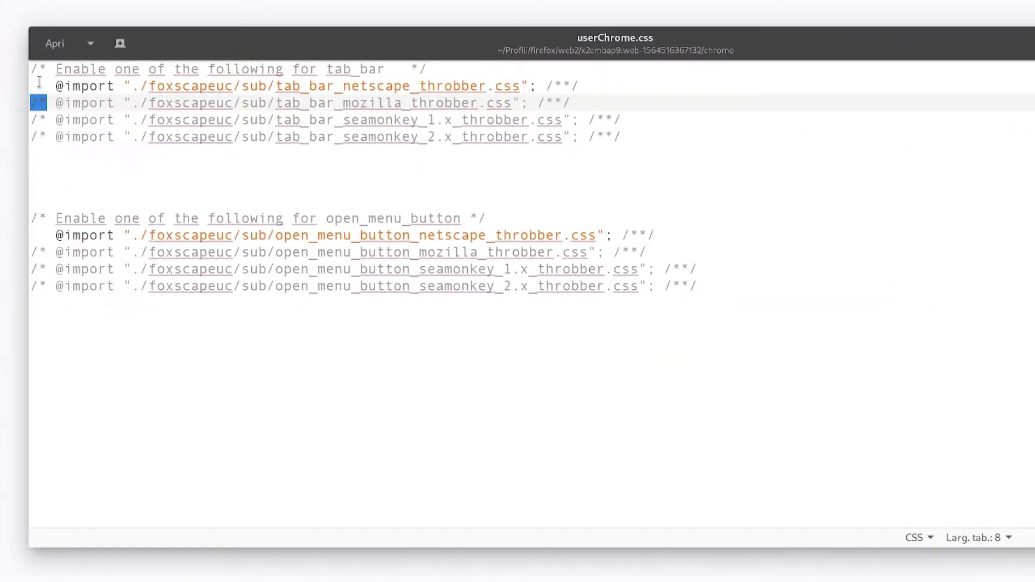
click(33, 85)
right_click(33, 85)
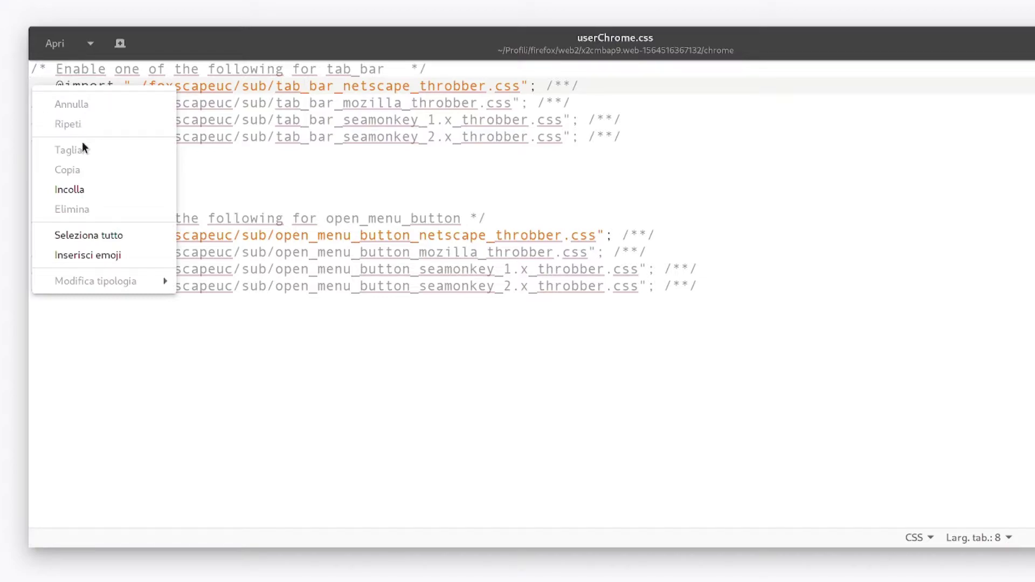
click(89, 186)
click(31, 235)
right_click(32, 236)
click(81, 340)
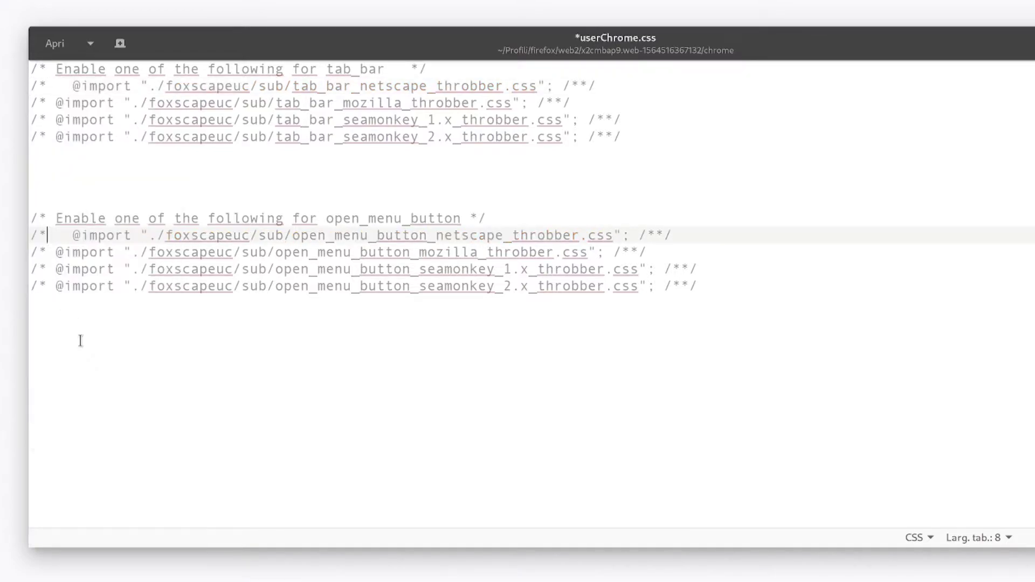
click(70, 235)
key(BackSpace)
key(BackSpace)
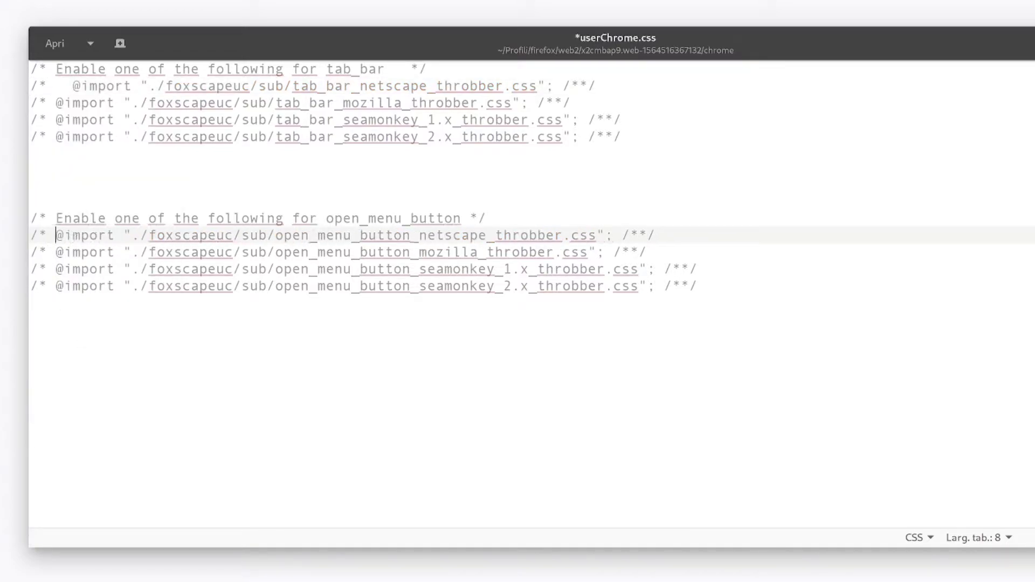
click(72, 87)
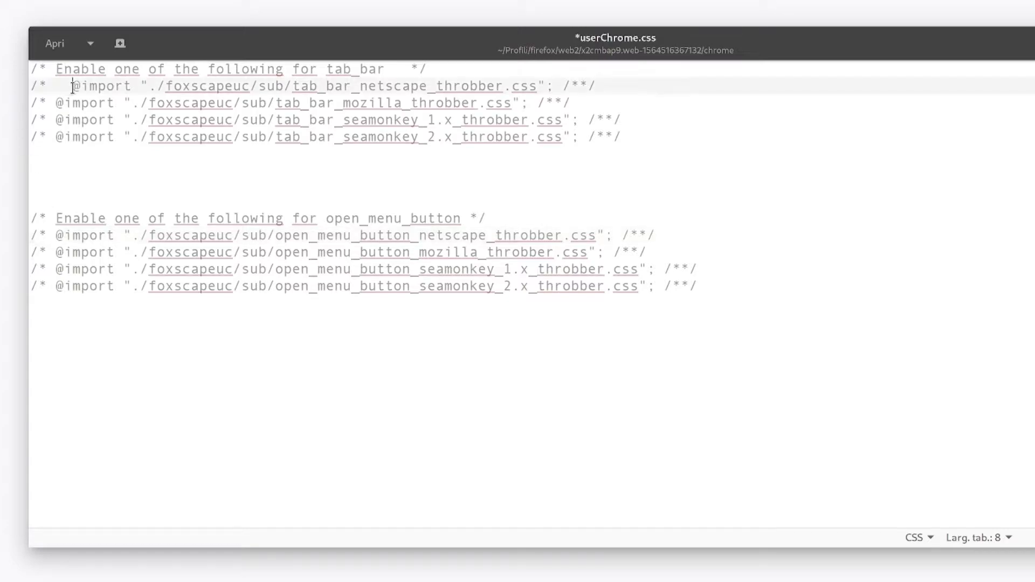
key(BackSpace)
key(BackSpace)
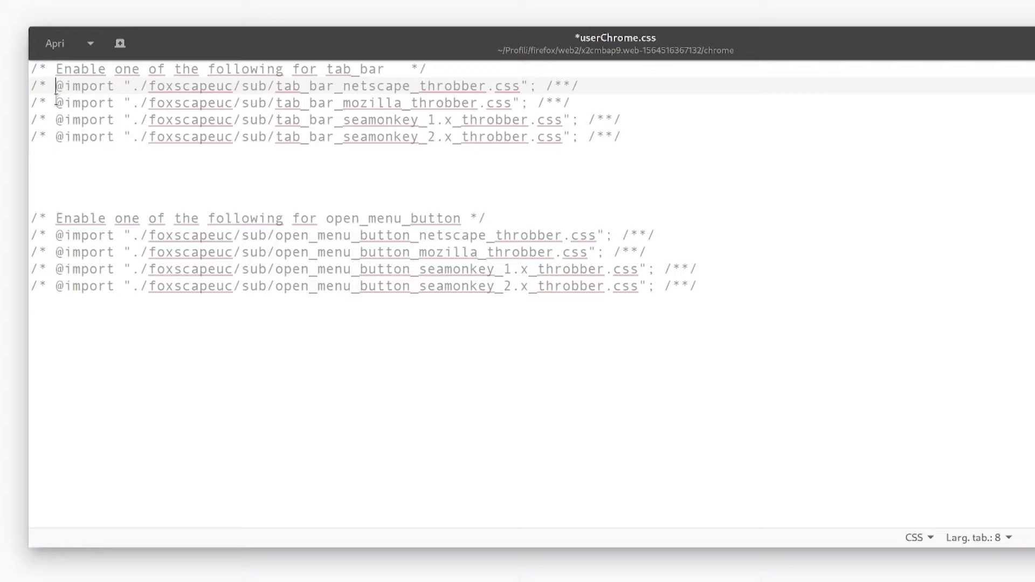
- Enable the Mozilla throbber imports for tab_bar and open_menu_button by deleting the /* before them
drag(54, 102, 22, 102)
key(BackSpace)
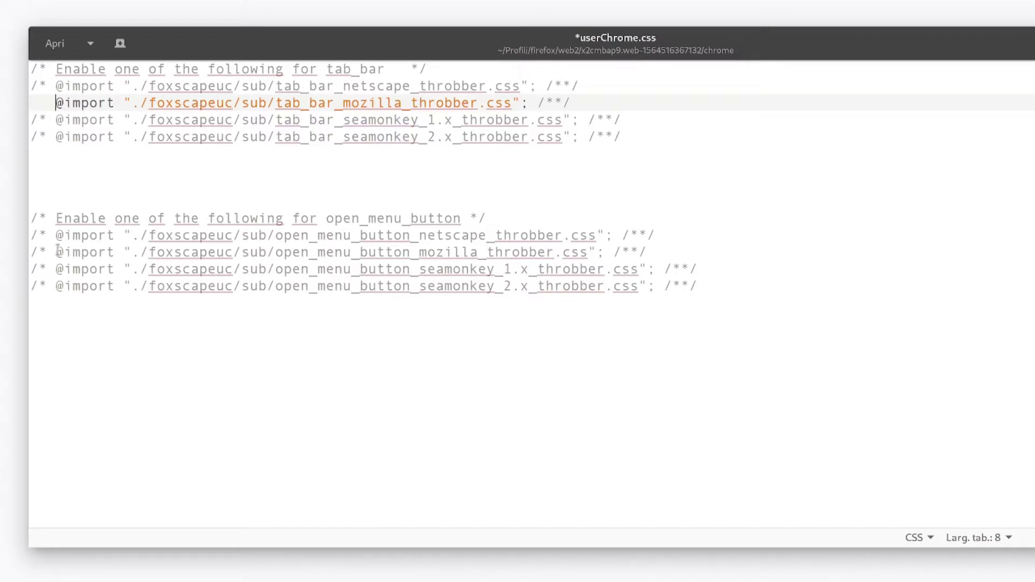
drag(57, 249, 18, 250)
key(BackSpace)
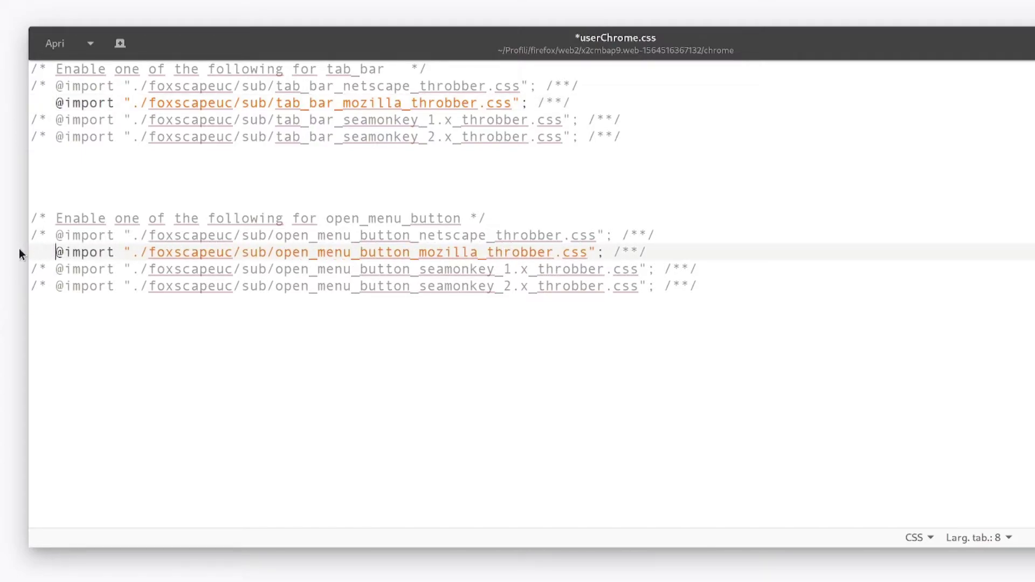
- Save userChrome.css and restart Firefox Nightly to load the Mozilla throbber styles
click(869, 101)
click(1024, 34)
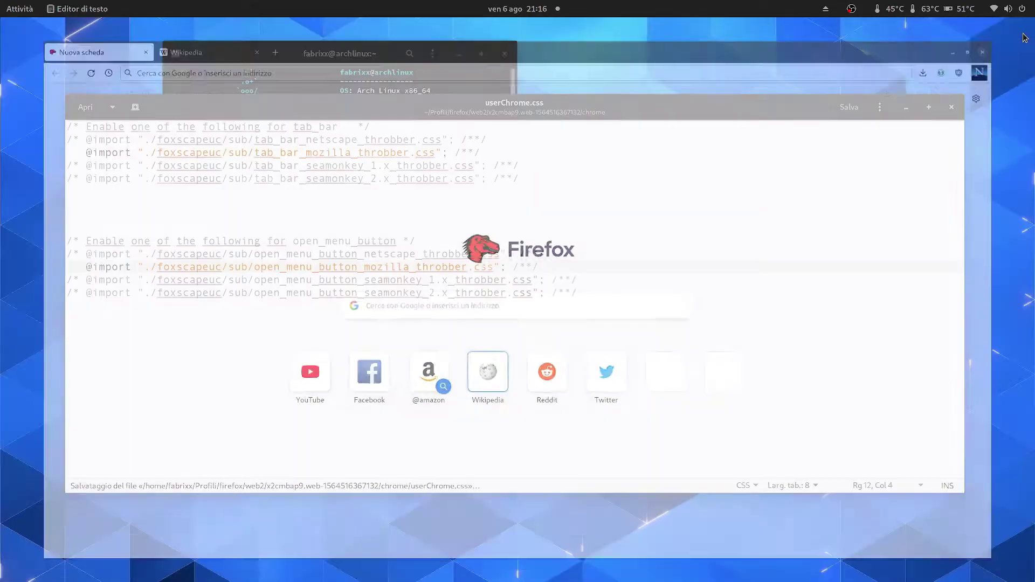
mouse_move(1, 1)
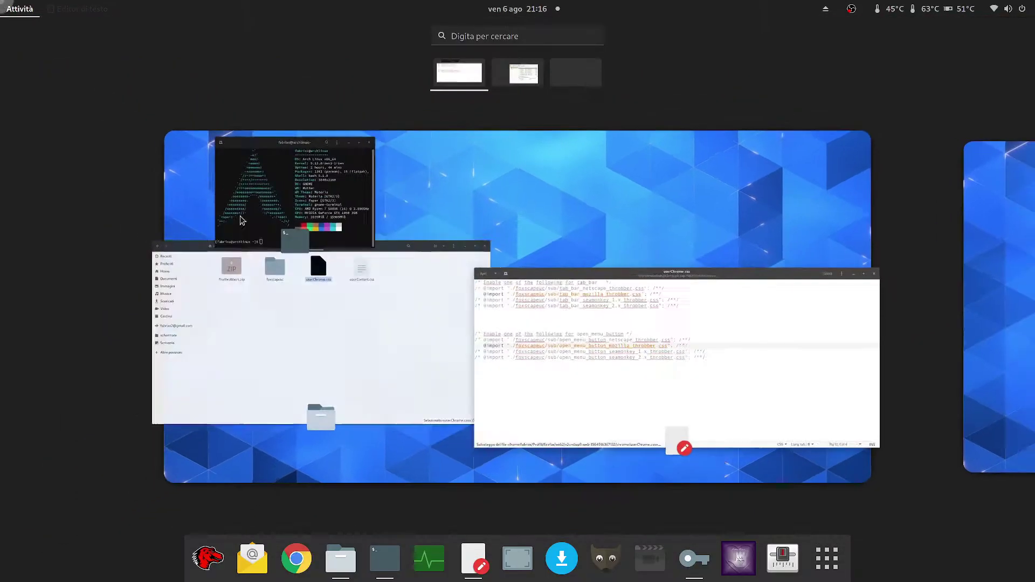
click(212, 551)
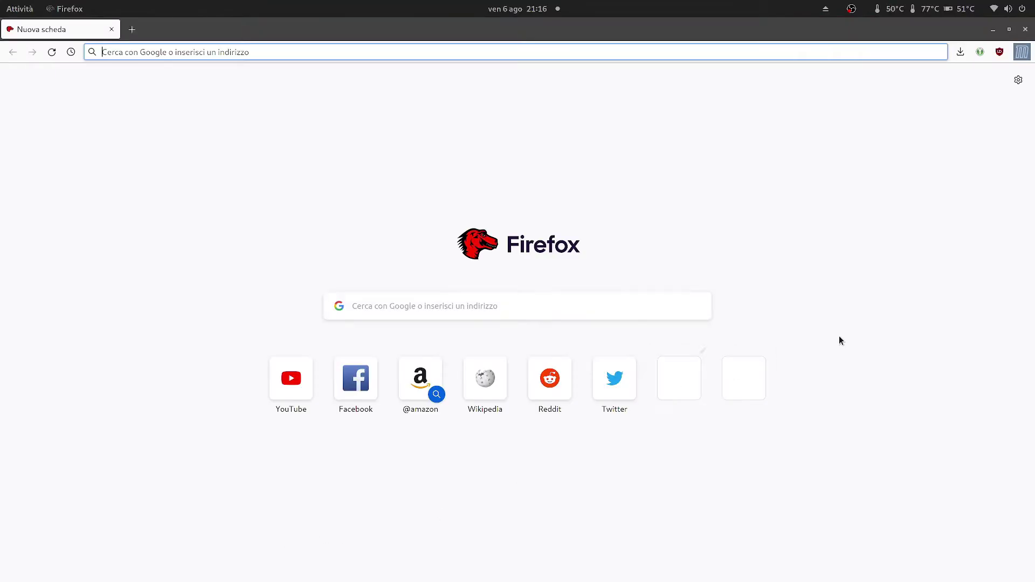
- View the more-tools and help submenus of the browser's main menu and open the About Nightly window
click(1022, 50)
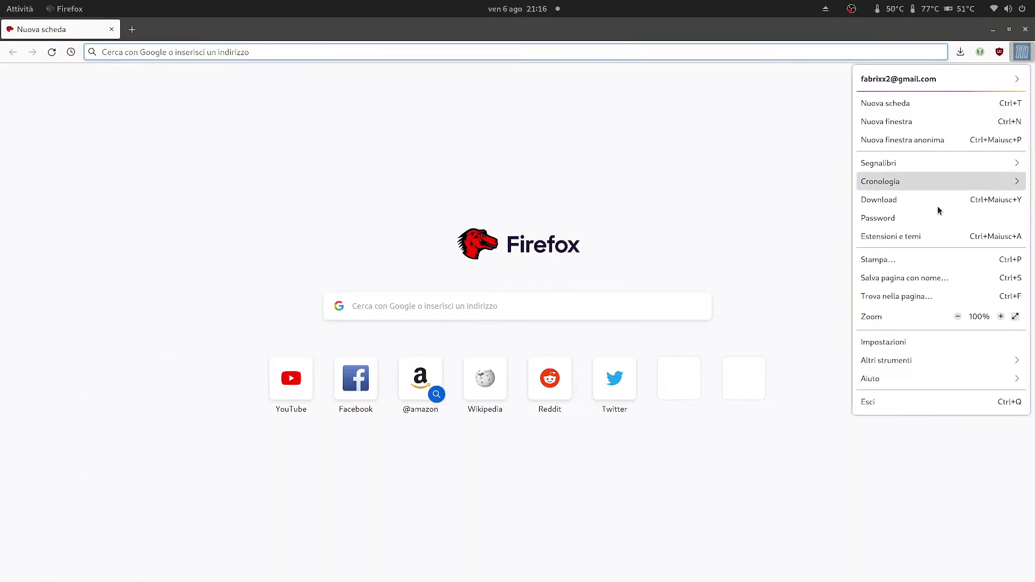
click(903, 359)
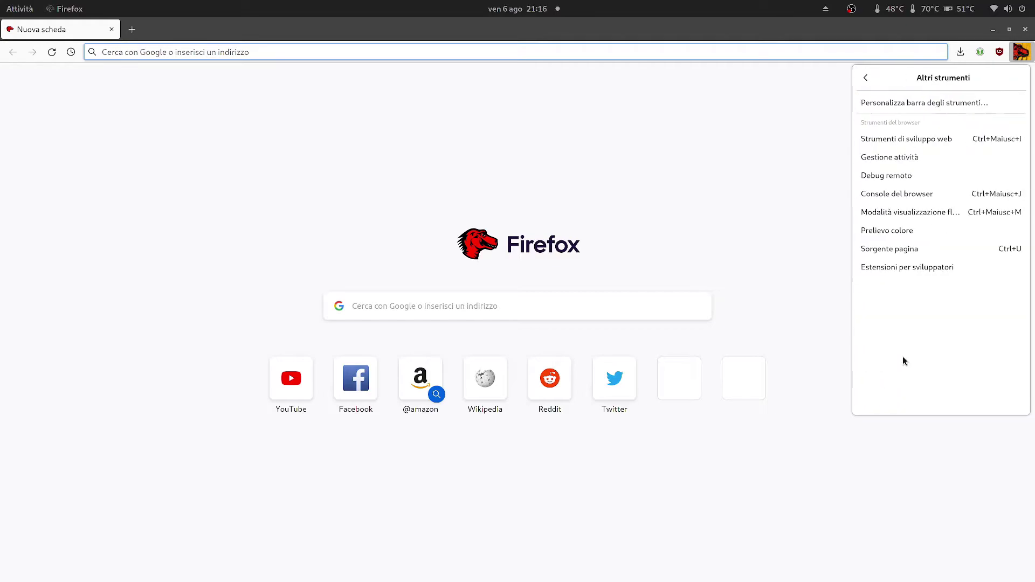
click(873, 82)
click(929, 380)
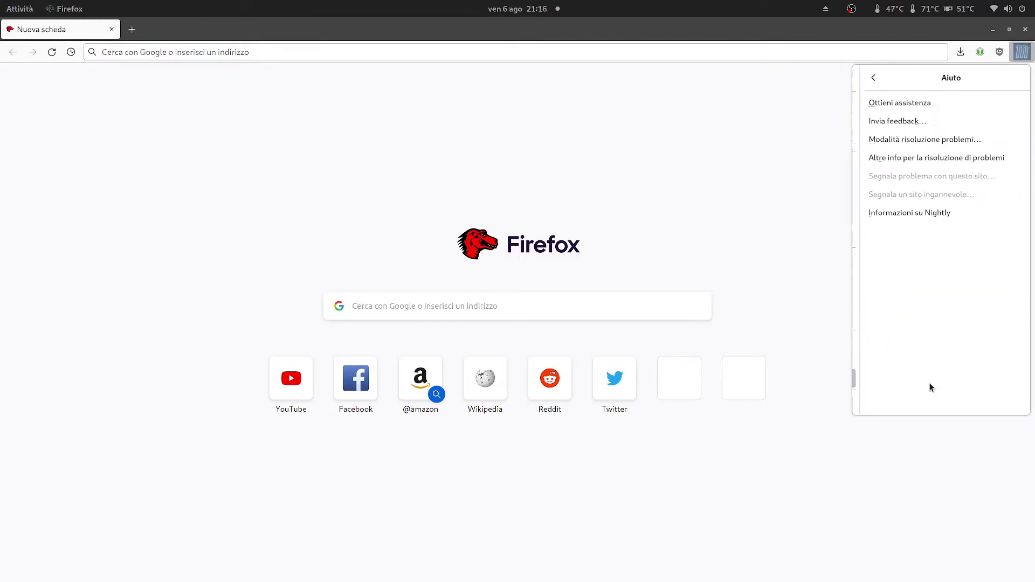
click(921, 216)
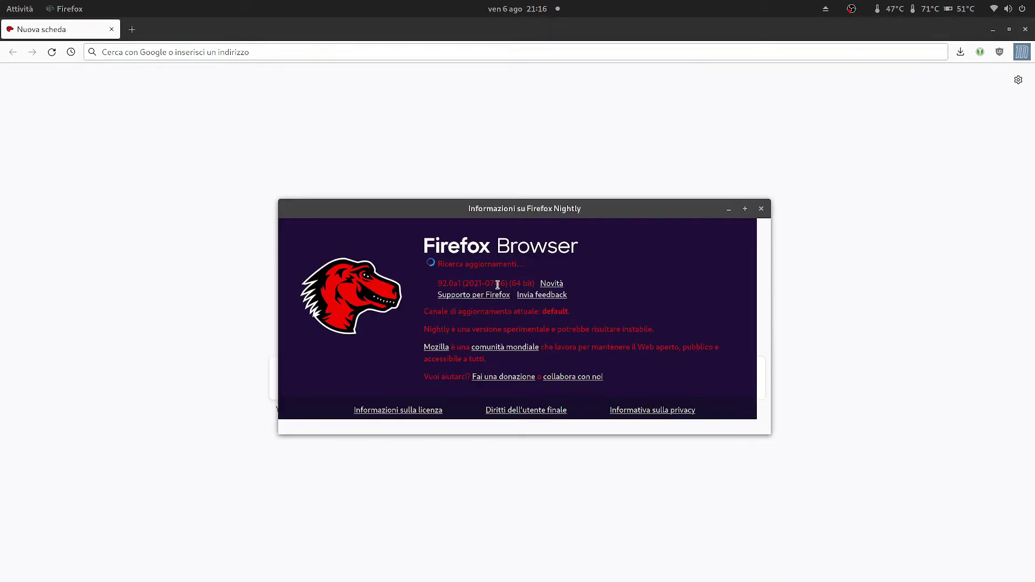
click(1022, 52)
click(694, 217)
- Load Wikipedia in a new tab to view the Mozilla throbber, and return to userChrome.css in the text editor
click(132, 30)
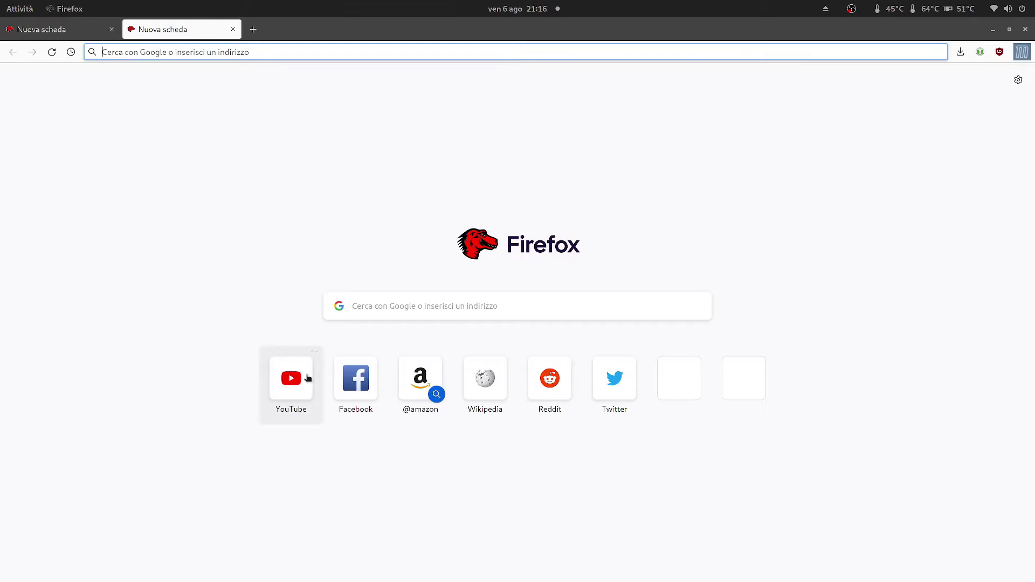
click(485, 380)
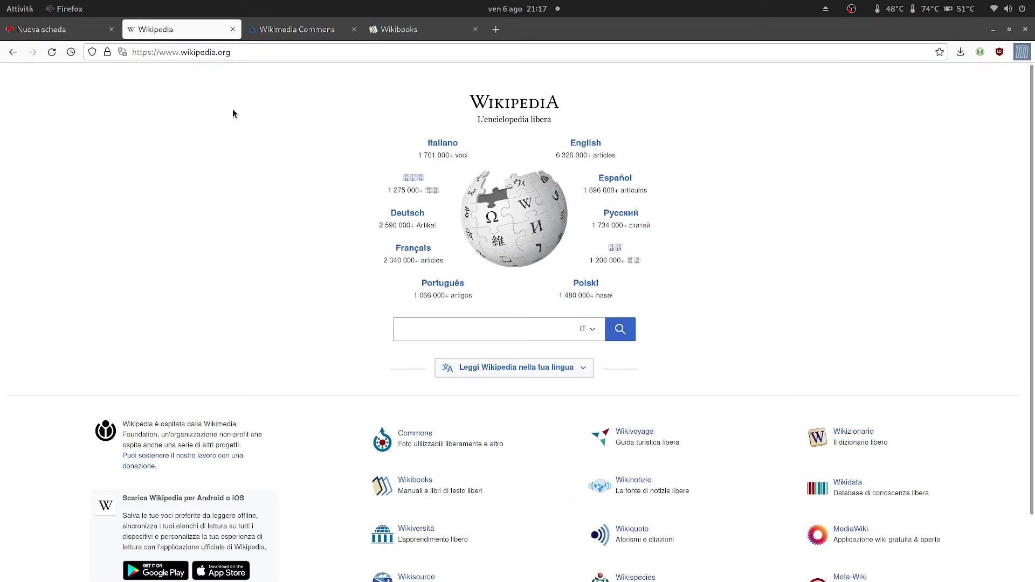
key(super)
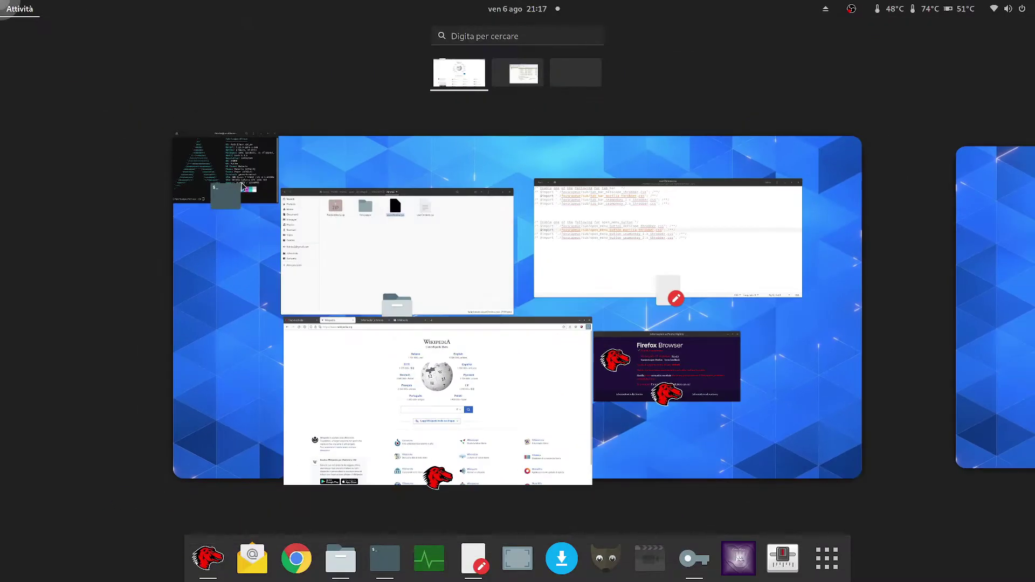
click(617, 275)
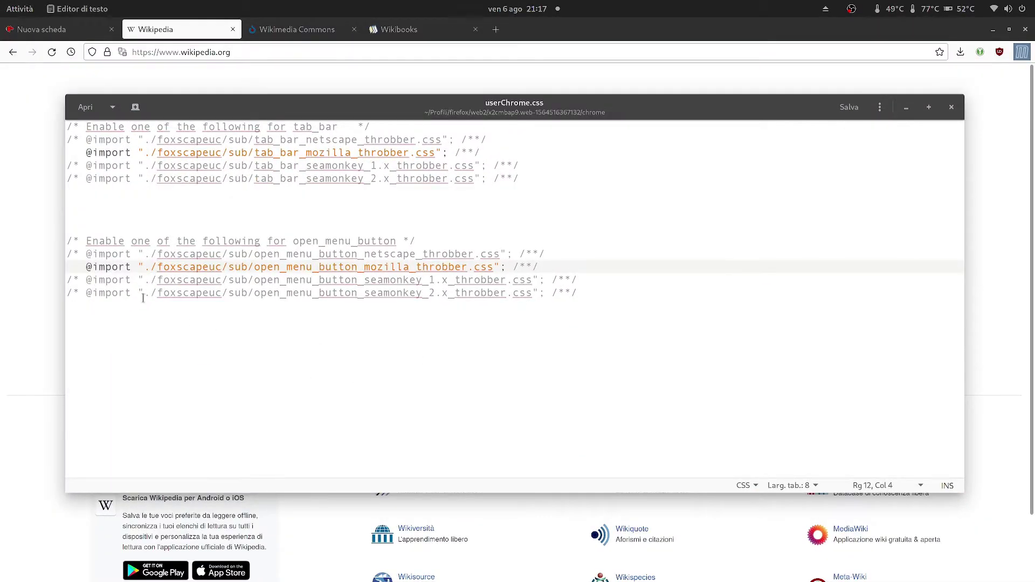
- Comment out the Mozilla throbber imports for open_menu_button and tab_bar by pasting /* at the start of both lines
right_click(69, 267)
click(120, 344)
click(76, 155)
right_click(75, 155)
click(108, 232)
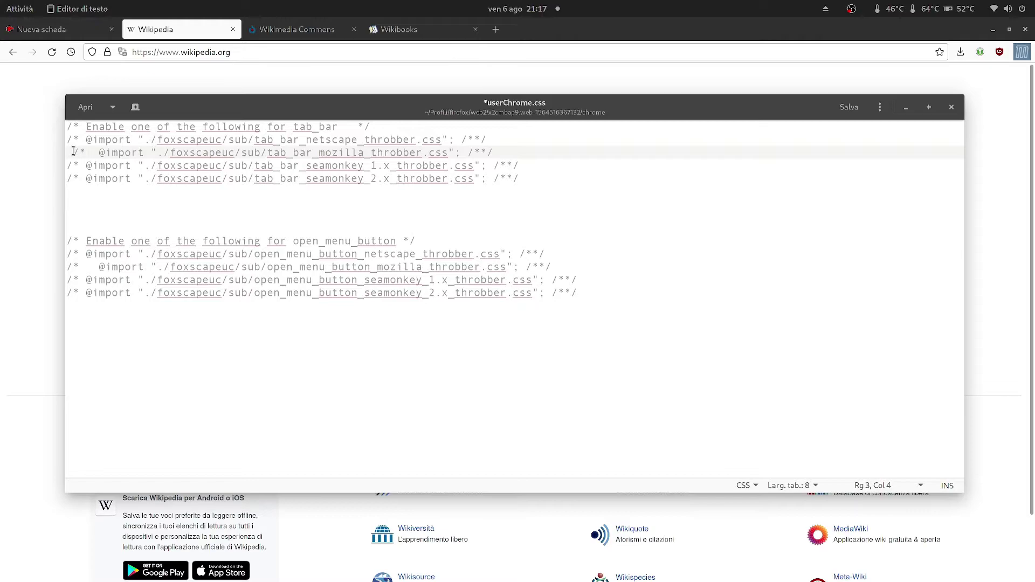
key(BackSpace)
click(99, 267)
key(BackSpace)
key(BackSpace)
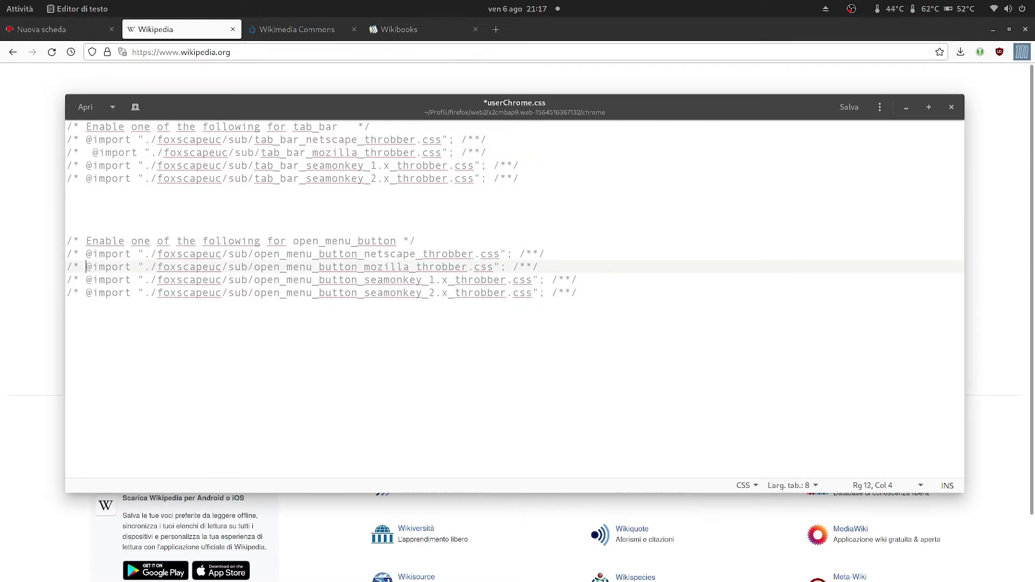
- Enable the SeaMonkey 2.x throbber imports for tab_bar and open_menu_button by deleting the /* before them
drag(84, 179, 64, 180)
key(BackSpace)
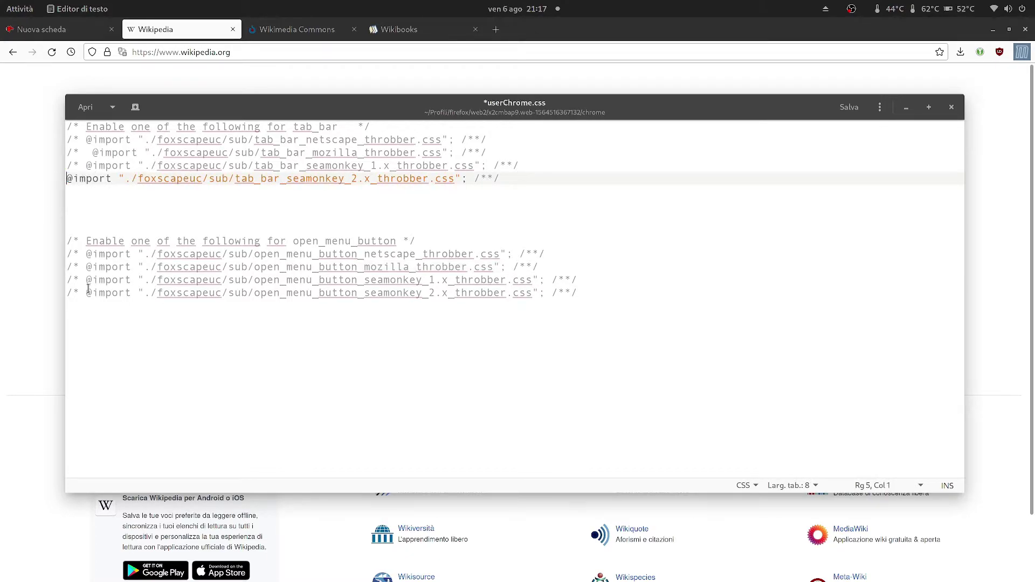
drag(88, 291, 67, 294)
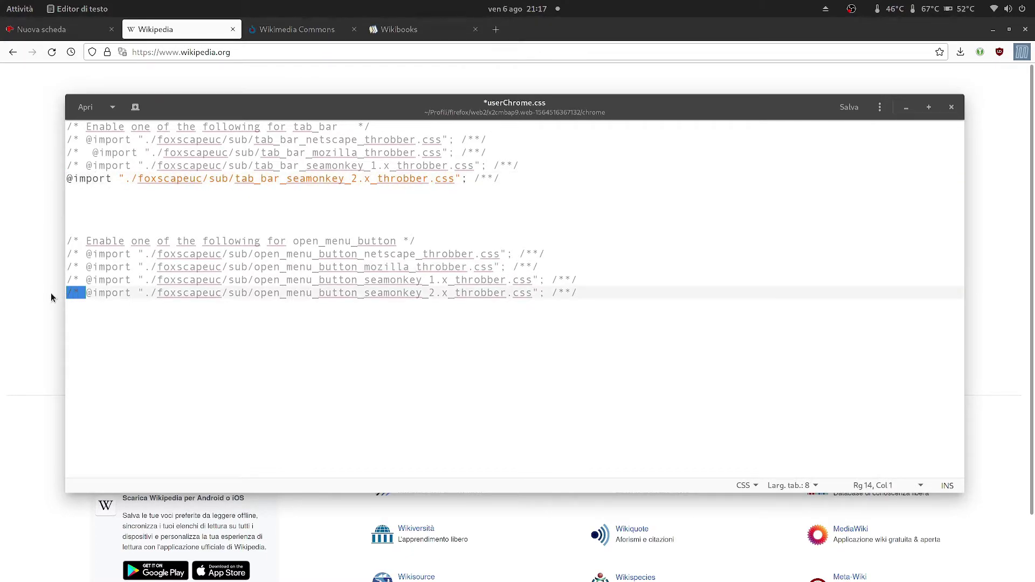
key(BackSpace)
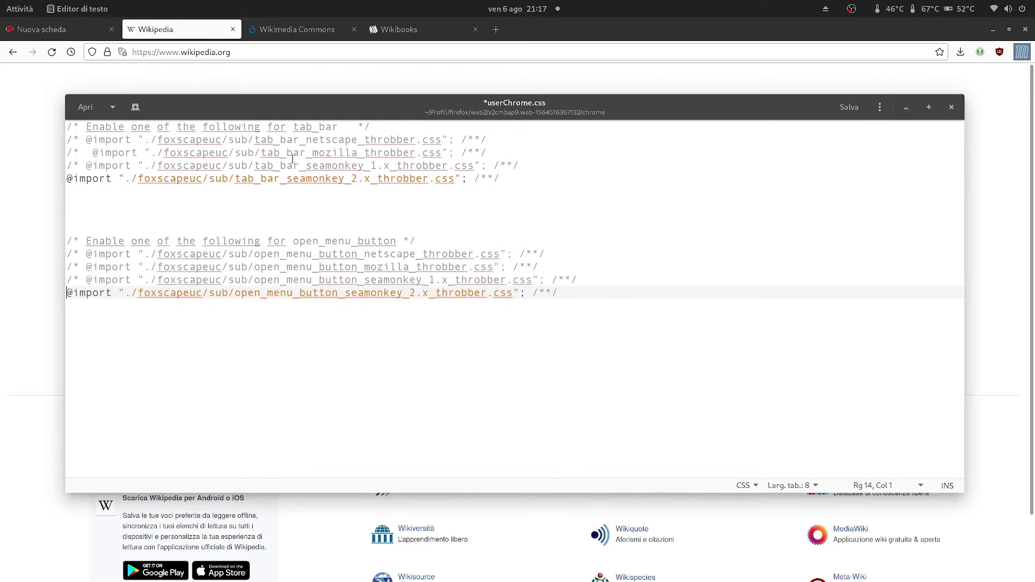
- Save userChrome.css, close the main Firefox Nightly window and launch the browser again
click(849, 106)
click(1023, 34)
mouse_move(0, 0)
click(207, 560)
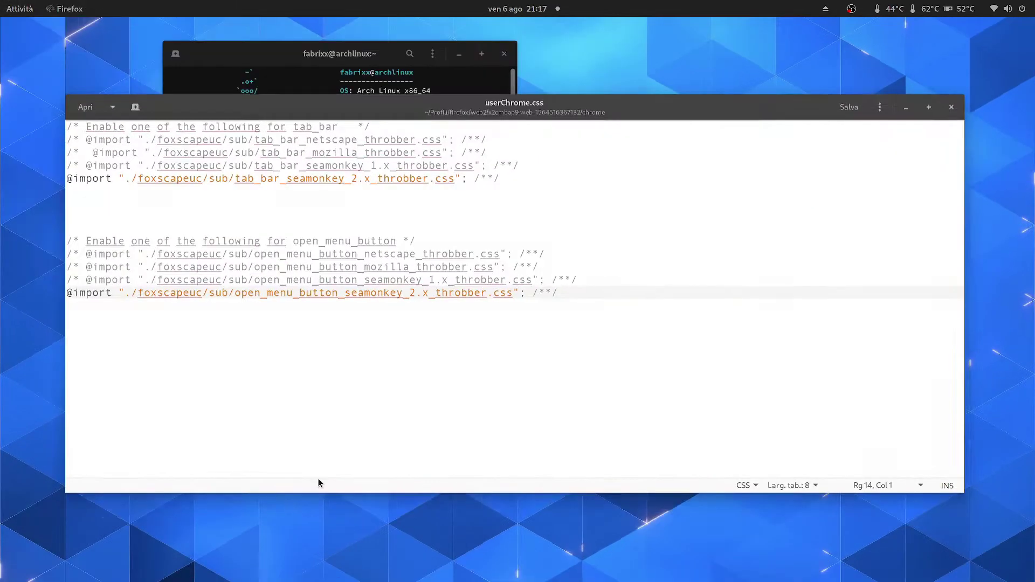
- Close the About Nightly window and the remaining browser window, and relaunch Firefox Nightly with the SeaMonkey 2.x styles
mouse_move(7, 11)
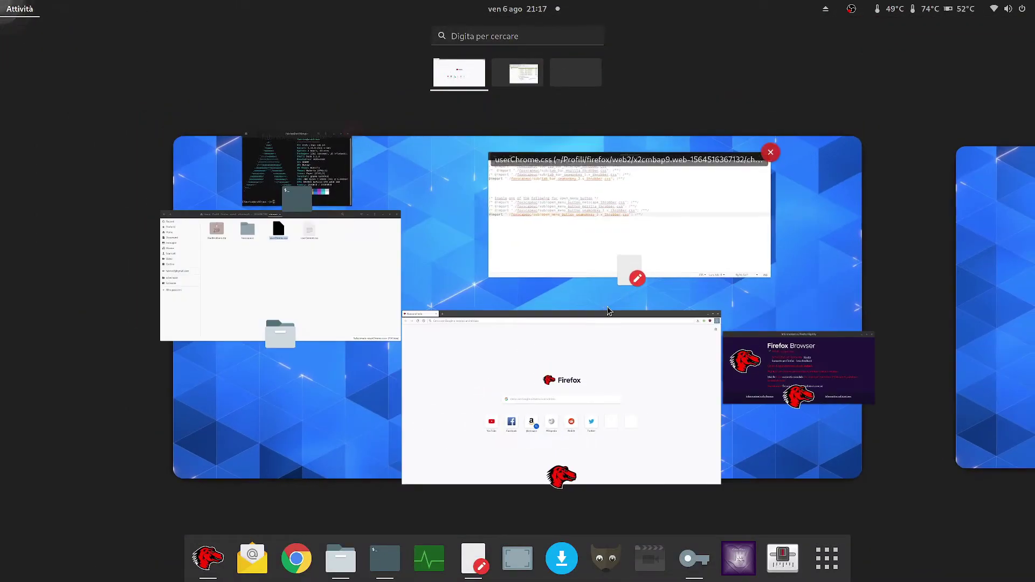
click(878, 330)
click(722, 309)
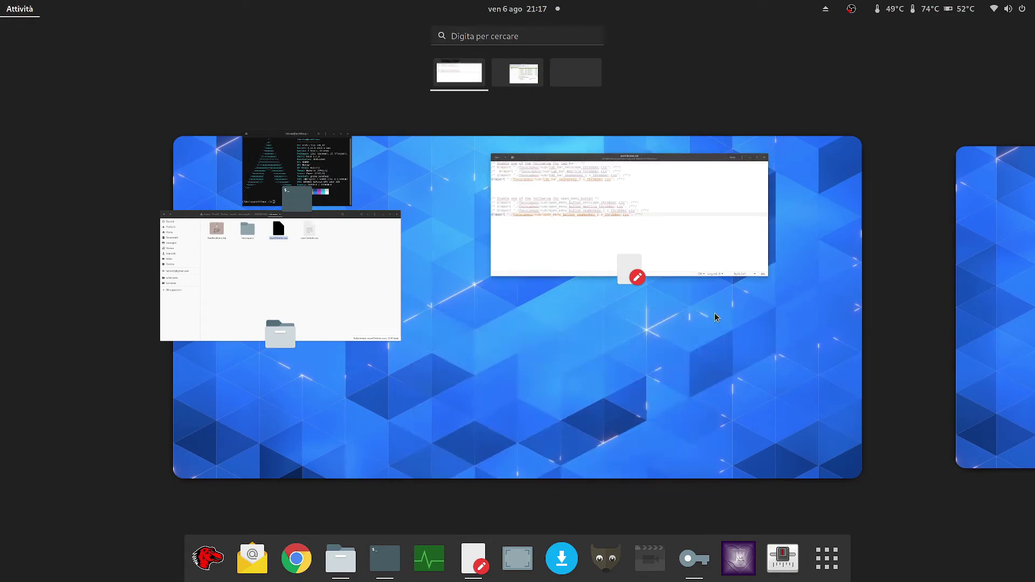
click(209, 555)
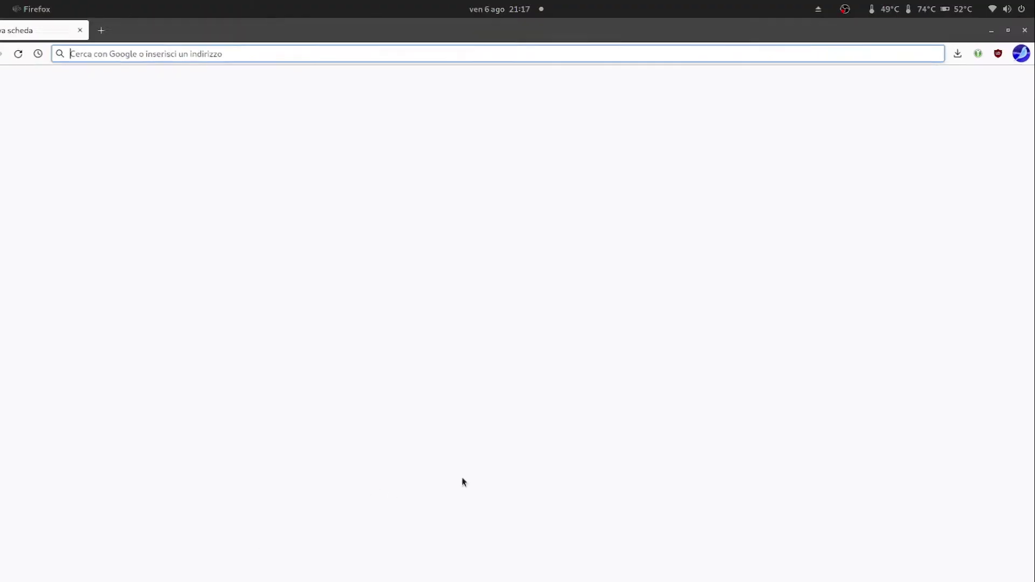
- Check the SeaMonkey 2.x throbber using the main menu and a briefly loaded Wikipedia background tab, and return to userChrome.css
click(1022, 51)
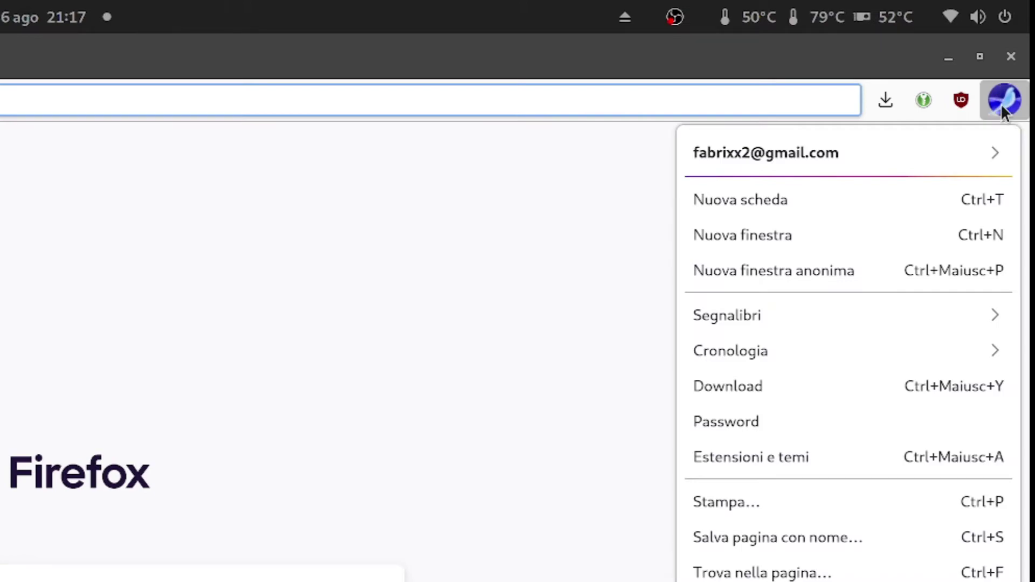
key(Escape)
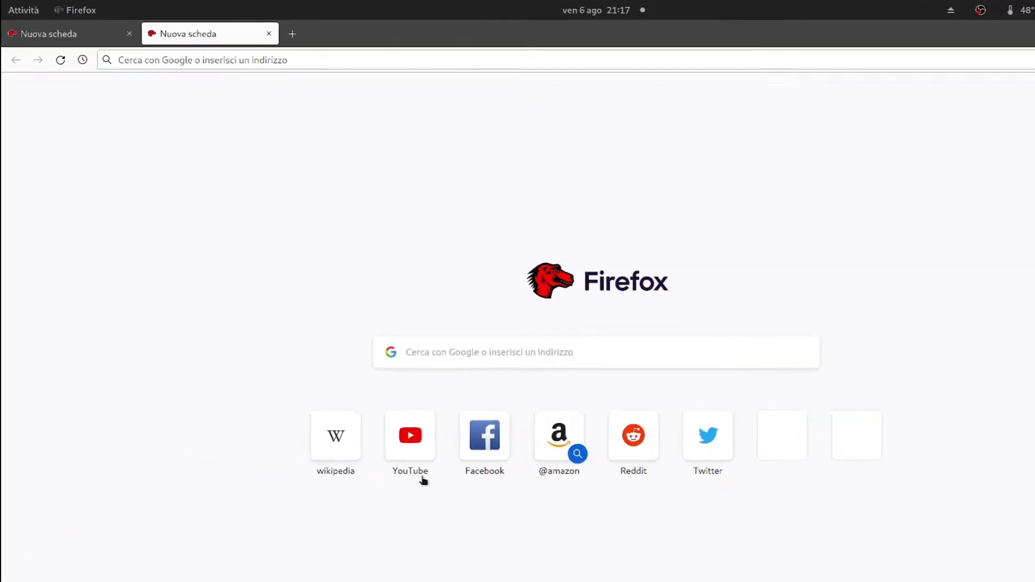
middle_click(335, 435)
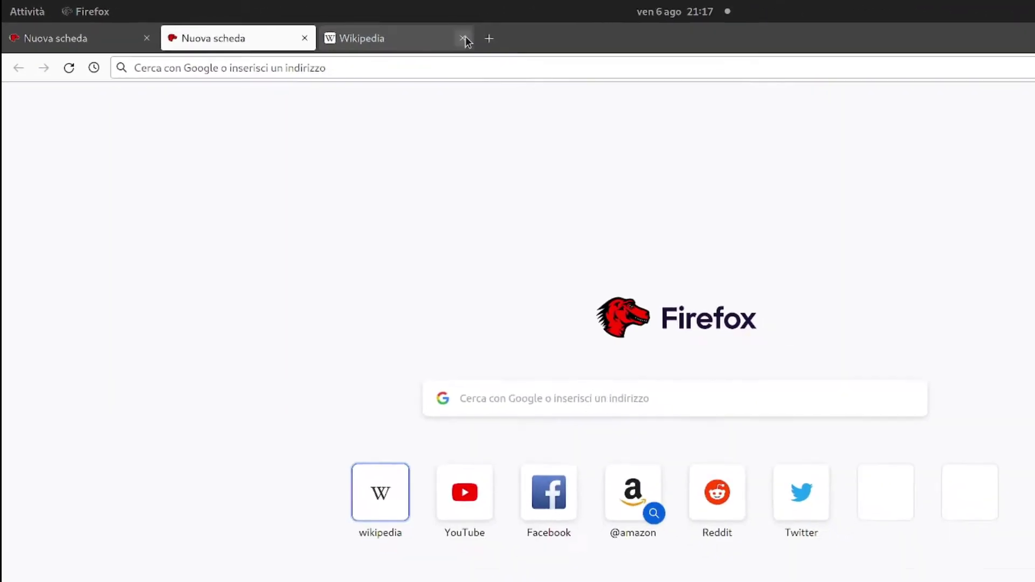
click(473, 39)
key(alt+Tab)
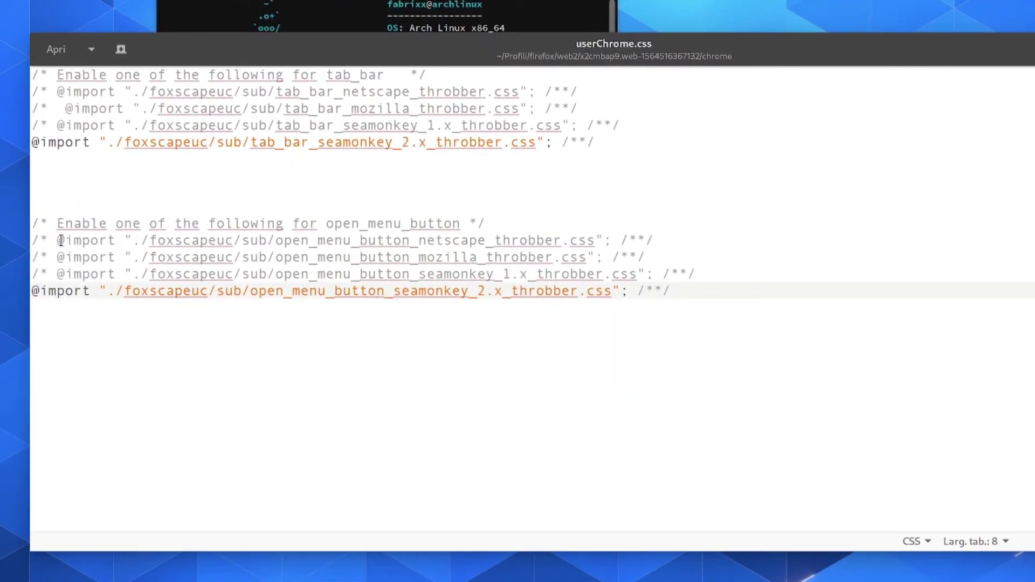
- In the open_menu_button section, comment out the seamonkey_2.x throbber import and enable the mozilla one by deleting its leading /*
right_click(33, 291)
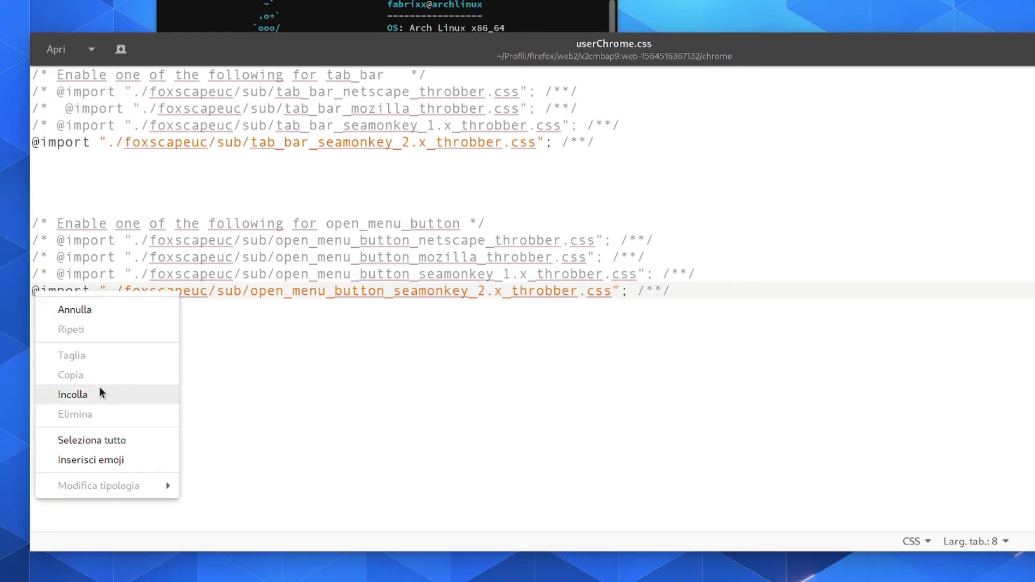
click(101, 397)
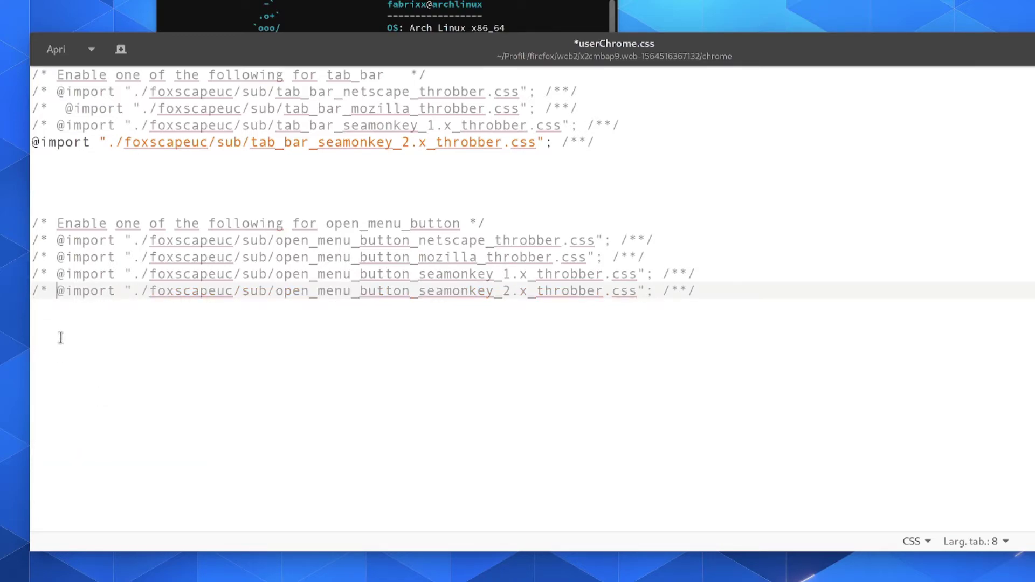
click(56, 257)
drag(56, 257, 30, 257)
key(BackSpace)
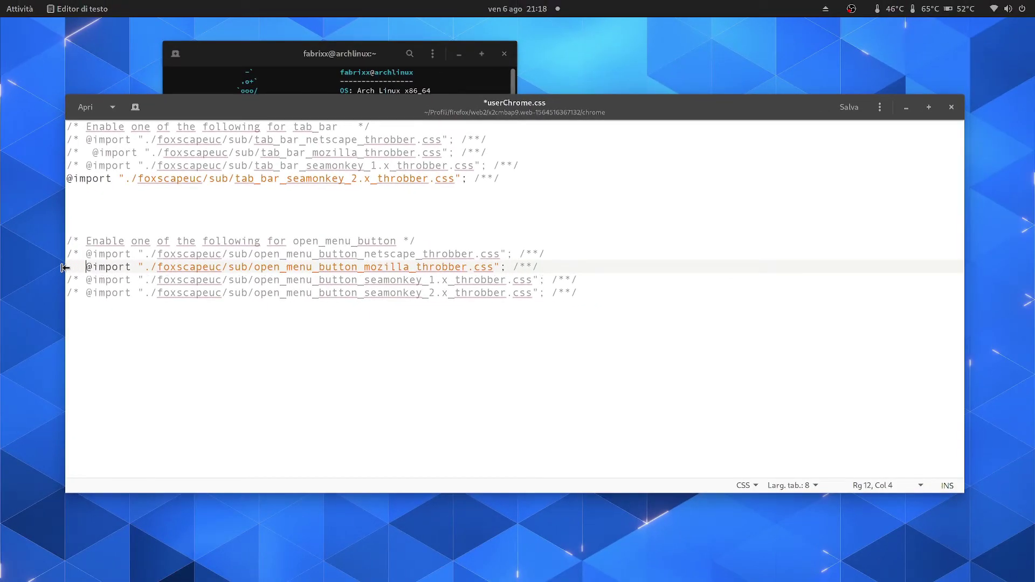
- Save userChrome.css with the Mozilla menu-button throbber enabled and launch Firefox Nightly
click(849, 107)
mouse_move(0, 0)
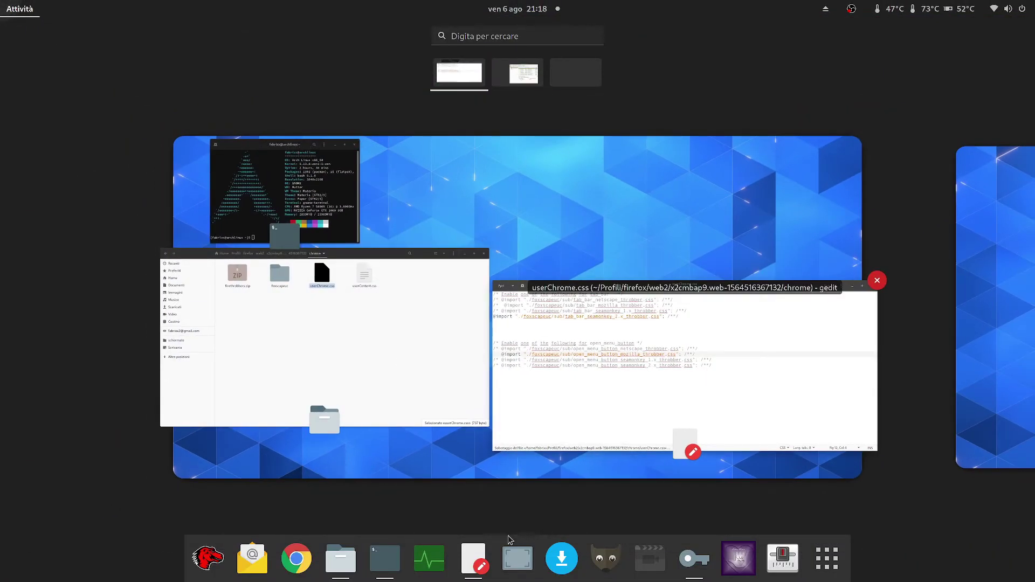
click(204, 564)
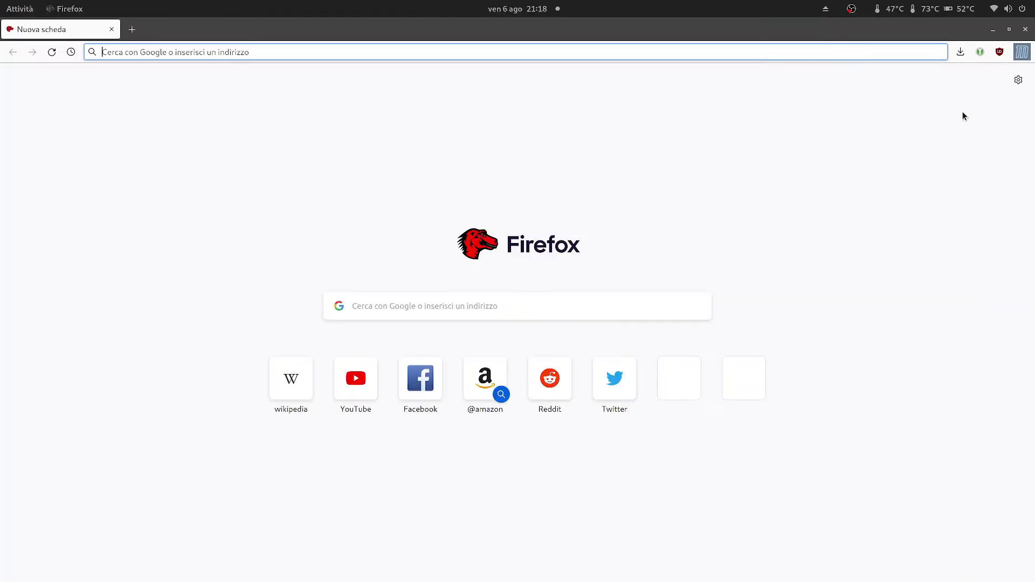
- Check the Mozilla menu-button throbber using the main menu and a briefly loaded Wikipedia background tab, and close the browser
click(1030, 58)
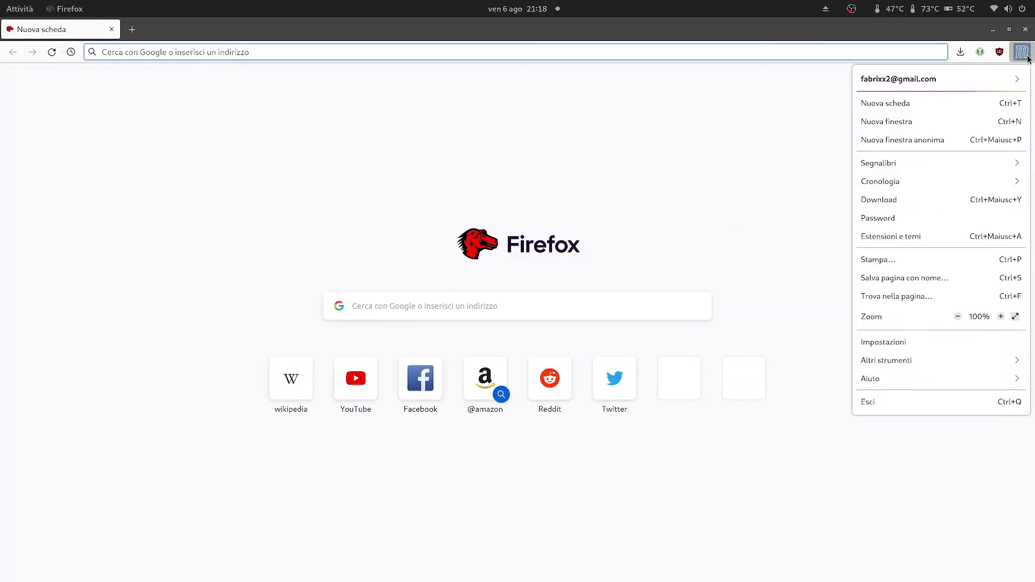
click(294, 391)
middle_click(293, 391)
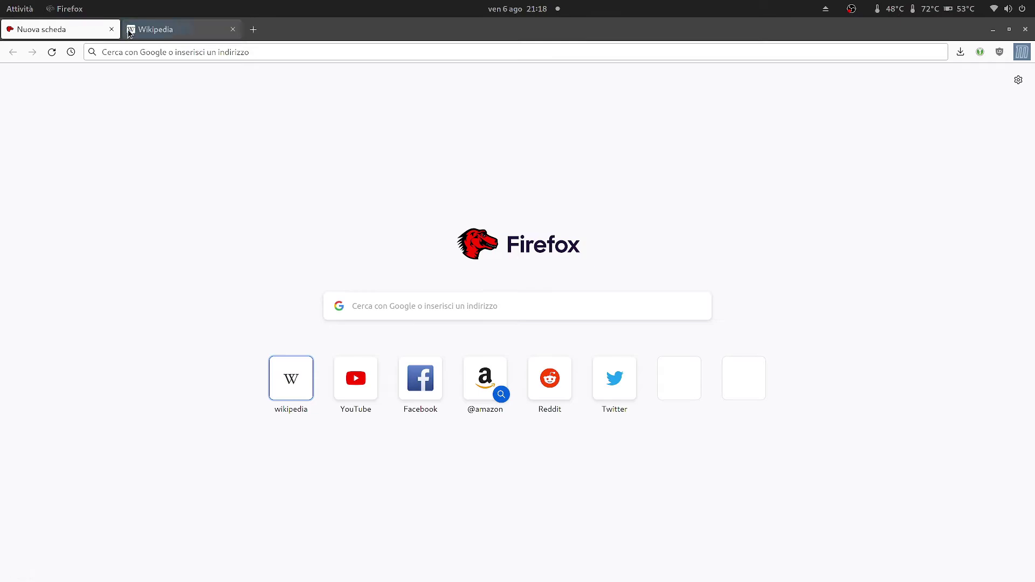
click(232, 30)
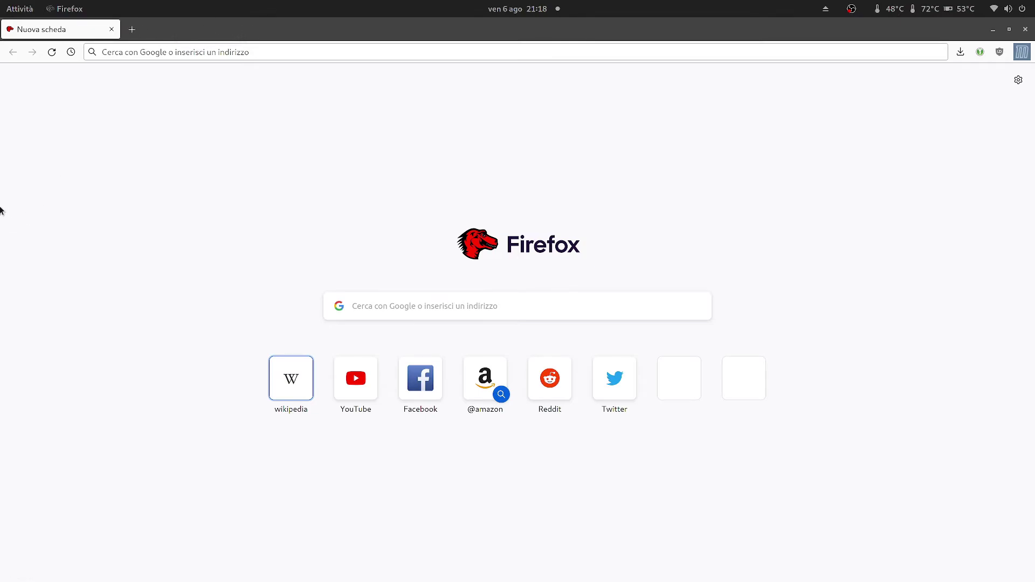
click(1025, 29)
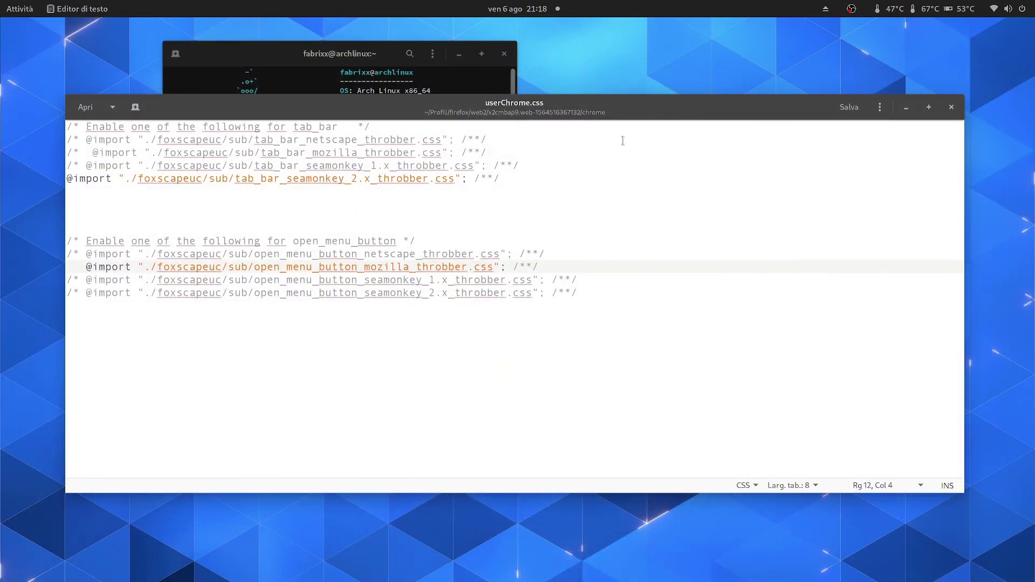
- Comment out the open_menu_button mozilla import and the tab_bar seamonkey_2.x import by pasting /* before them
right_click(70, 266)
click(103, 343)
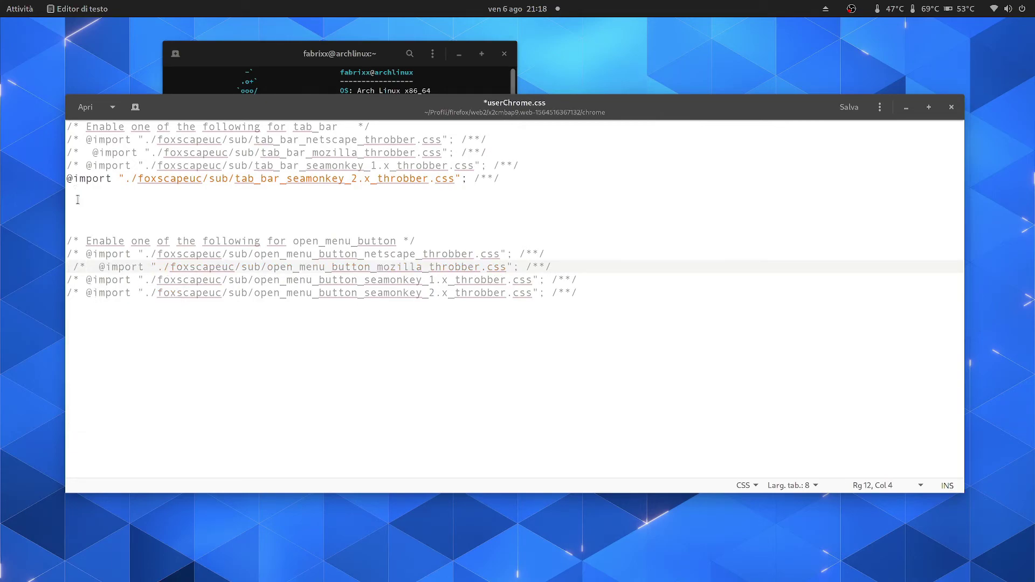
click(70, 181)
right_click(70, 184)
click(103, 259)
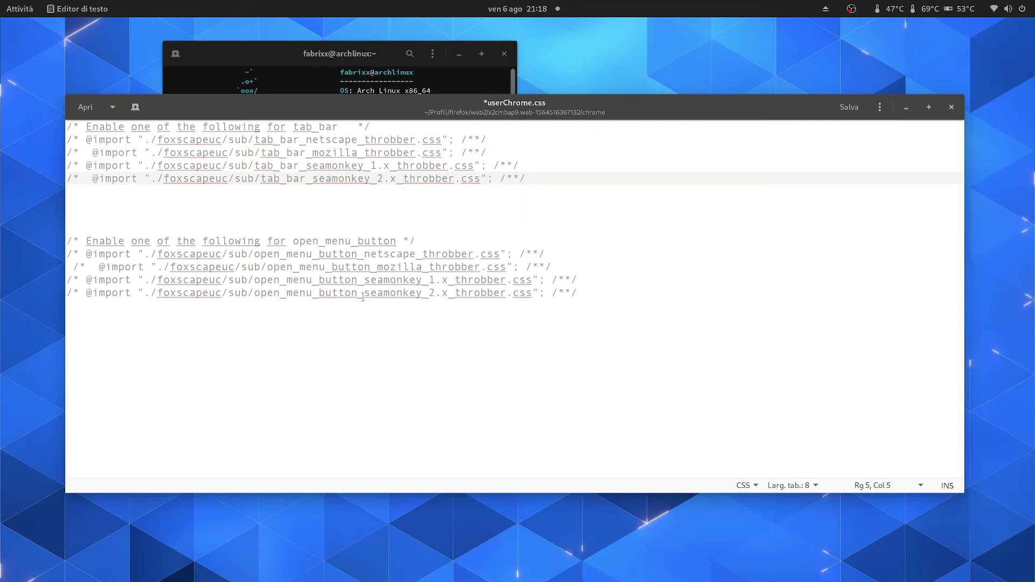
- Enable the seamonkey_1.x throbber imports for open_menu_button and tab_bar by deleting the /* before them
drag(86, 278, 47, 281)
key(BackSpace)
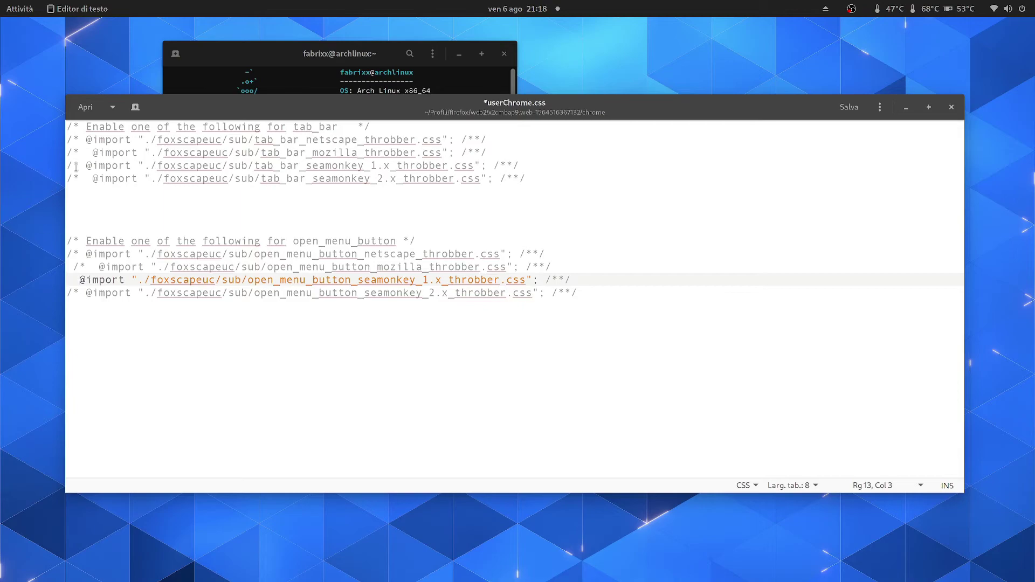
drag(83, 165, 65, 166)
key(BackSpace)
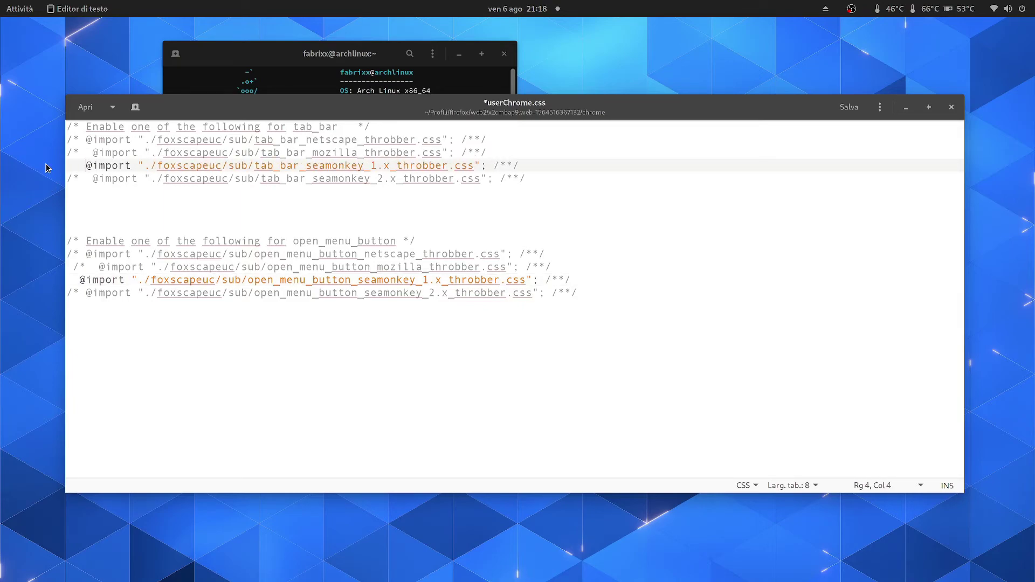
- Save userChrome.css and launch Firefox Nightly to check the SeaMonkey 1.x throbber on the main menu button
click(849, 107)
mouse_move(1, 1)
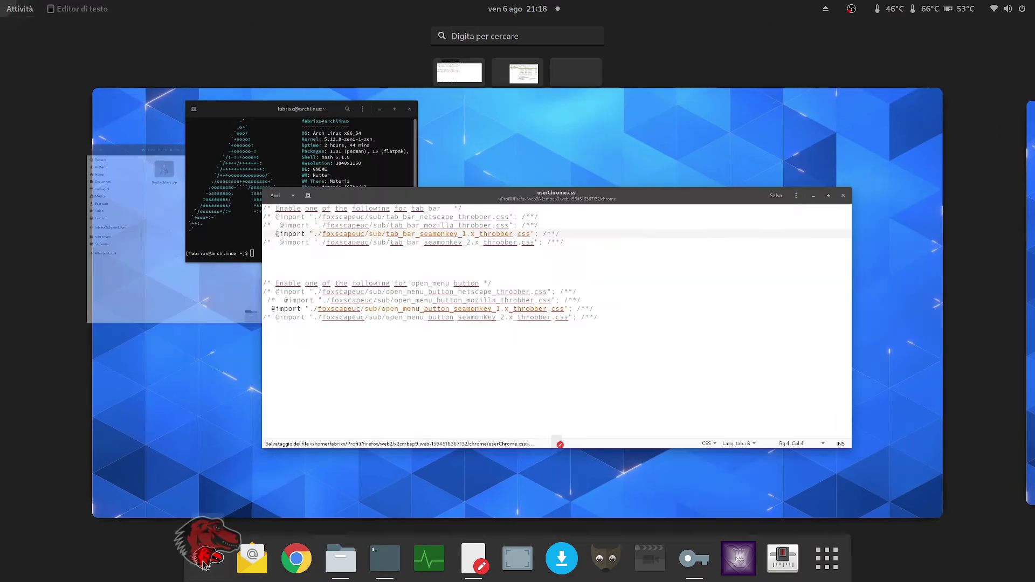
click(204, 561)
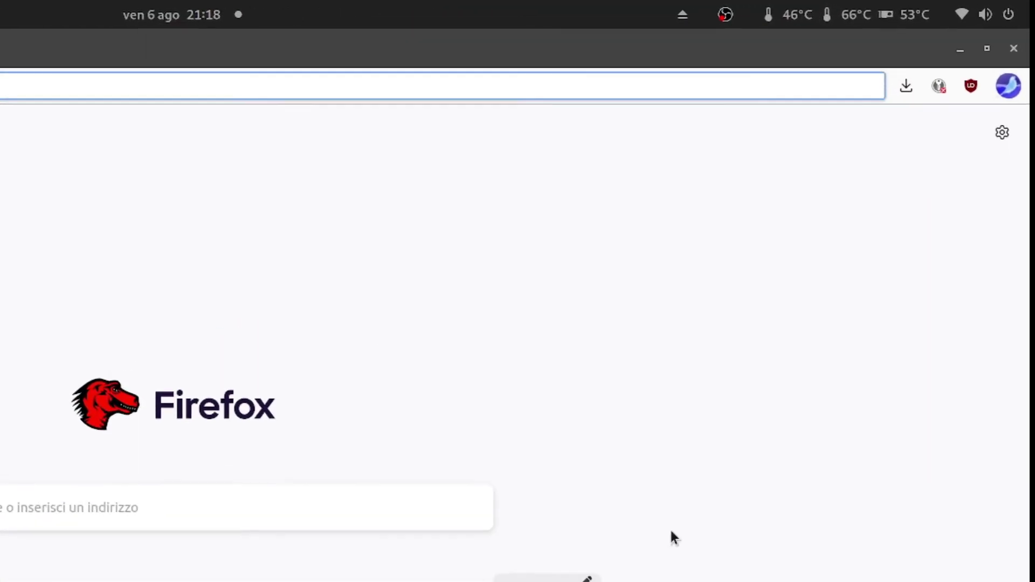
click(1000, 87)
click(521, 307)
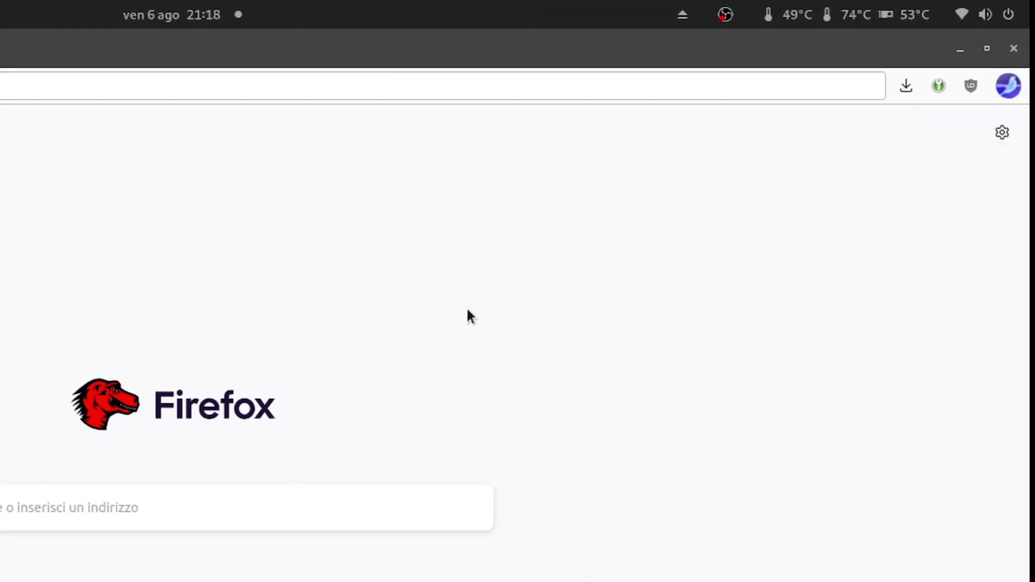
- Close the Firefox Nightly and file manager windows from the window overview and return to userChrome.css
key(super)
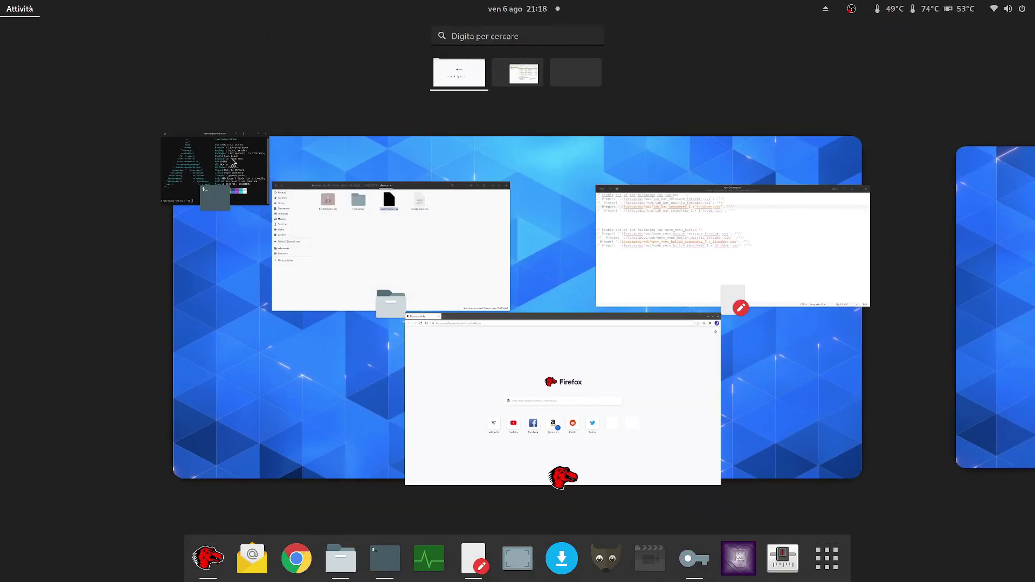
click(723, 310)
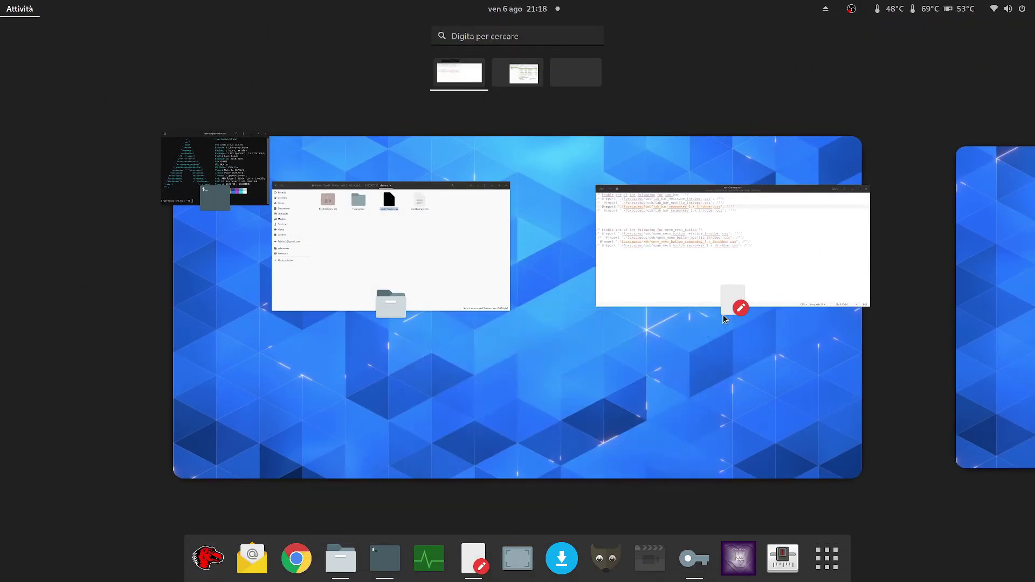
click(509, 181)
click(670, 284)
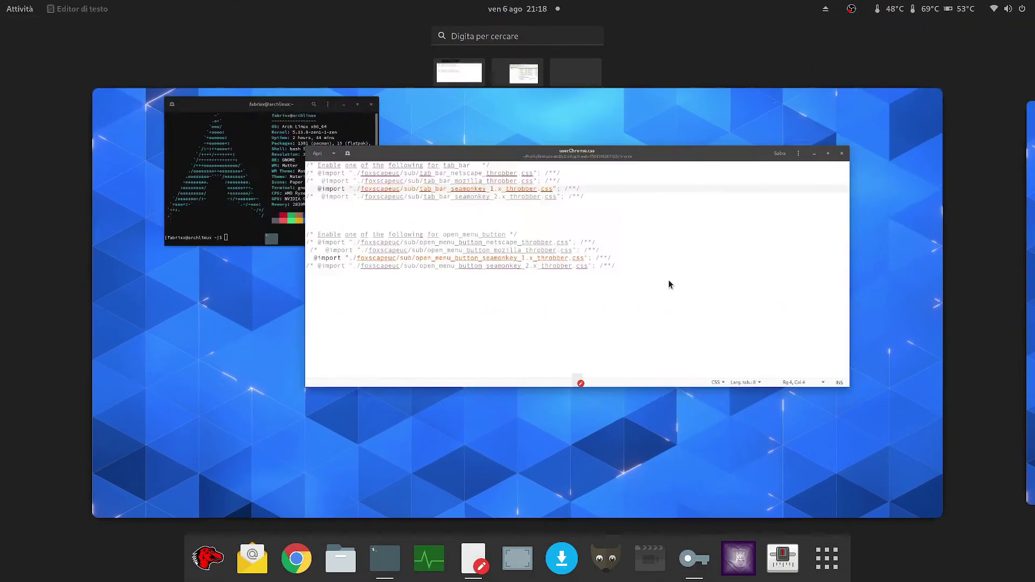
- Remove the leading spaces before the open_menu_button seamonkey_1.x import so it starts at the beginning of its line
click(78, 279)
key(BackSpace)
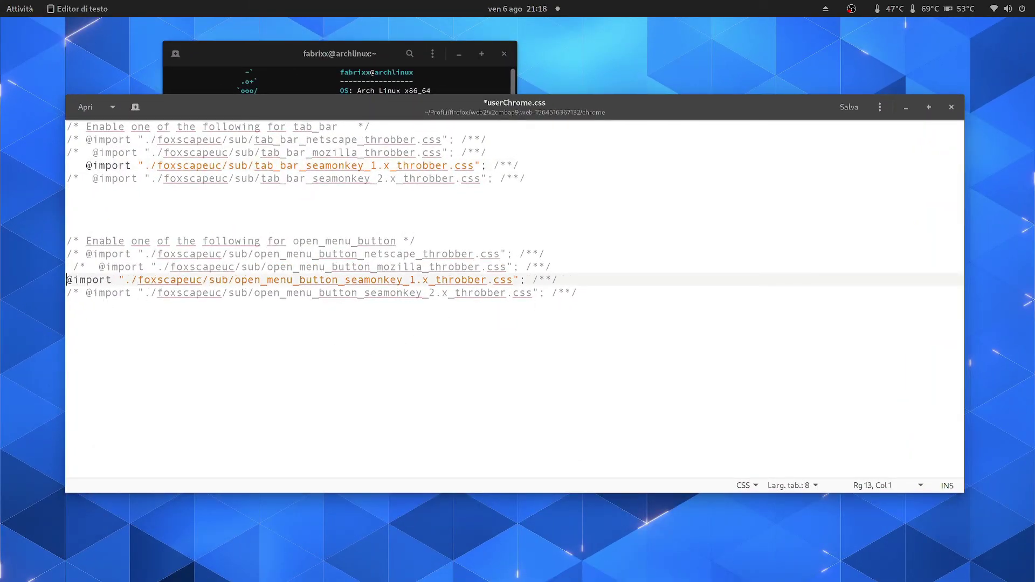